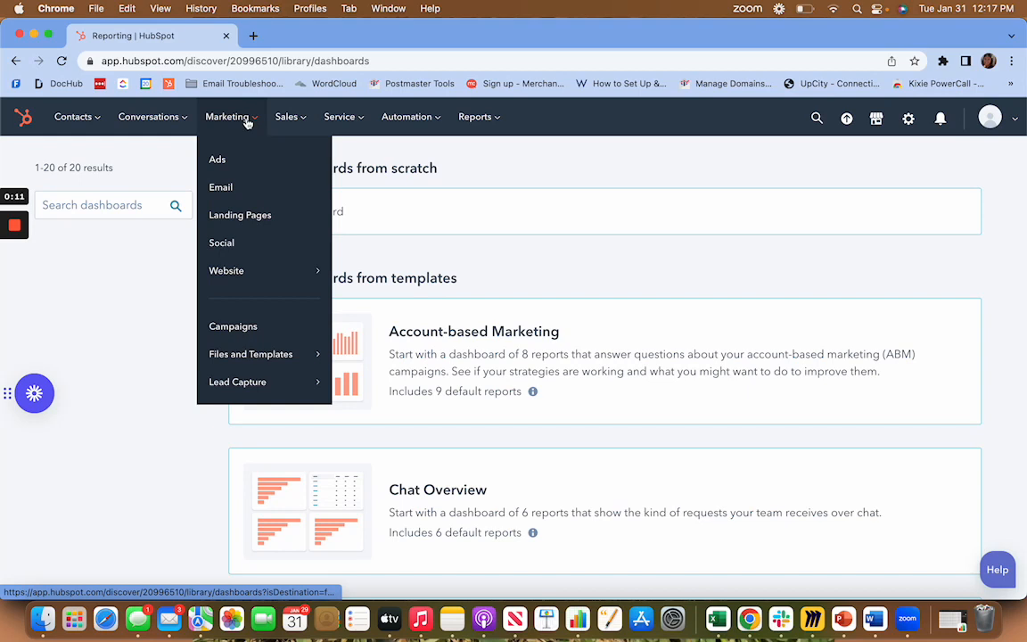
Open the marketing campaigns list and look across its columns, including budget, notes and start date.
left_click(281, 336)
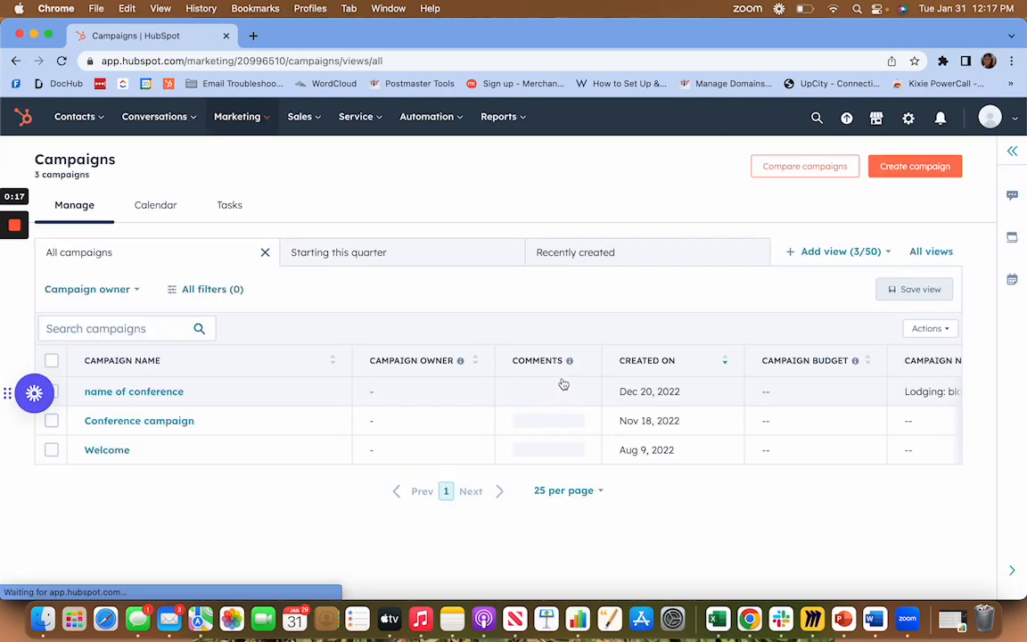
mouse_move(229, 416)
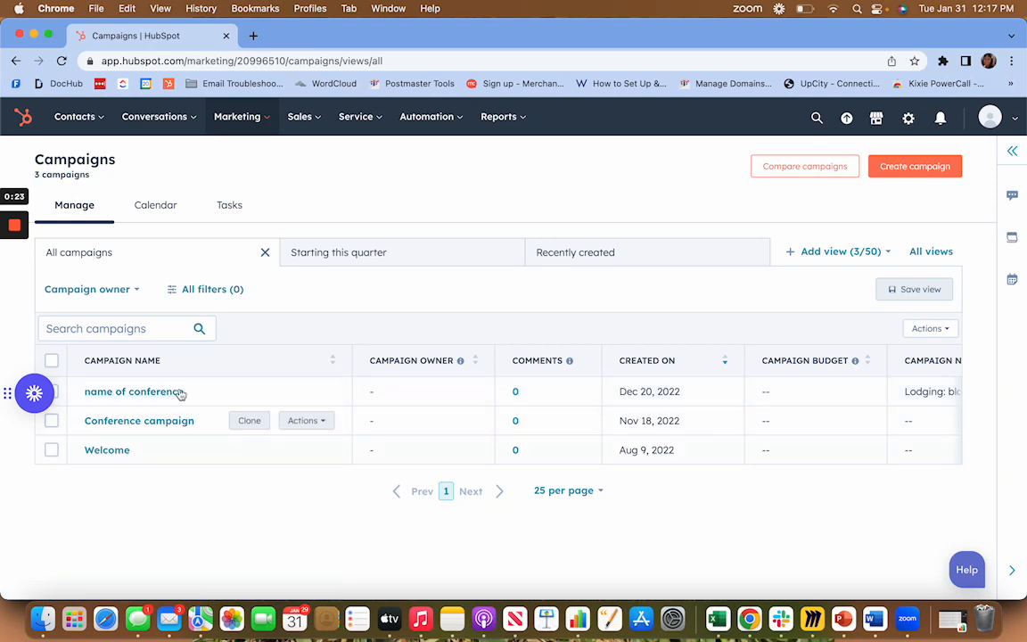
scroll(414, 417, "right", 5)
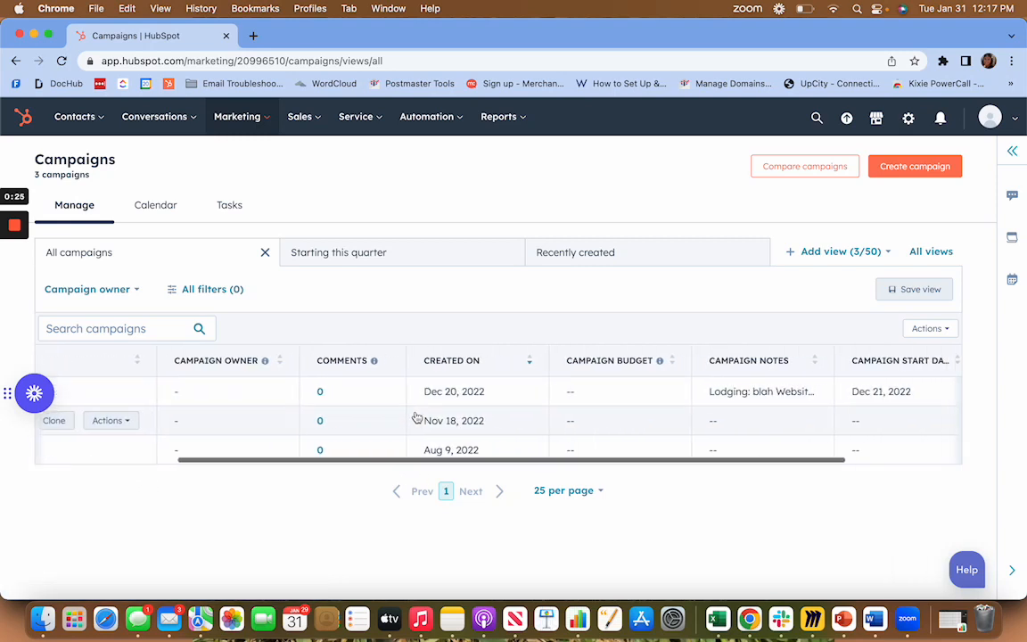
scroll(414, 419, "left", 5)
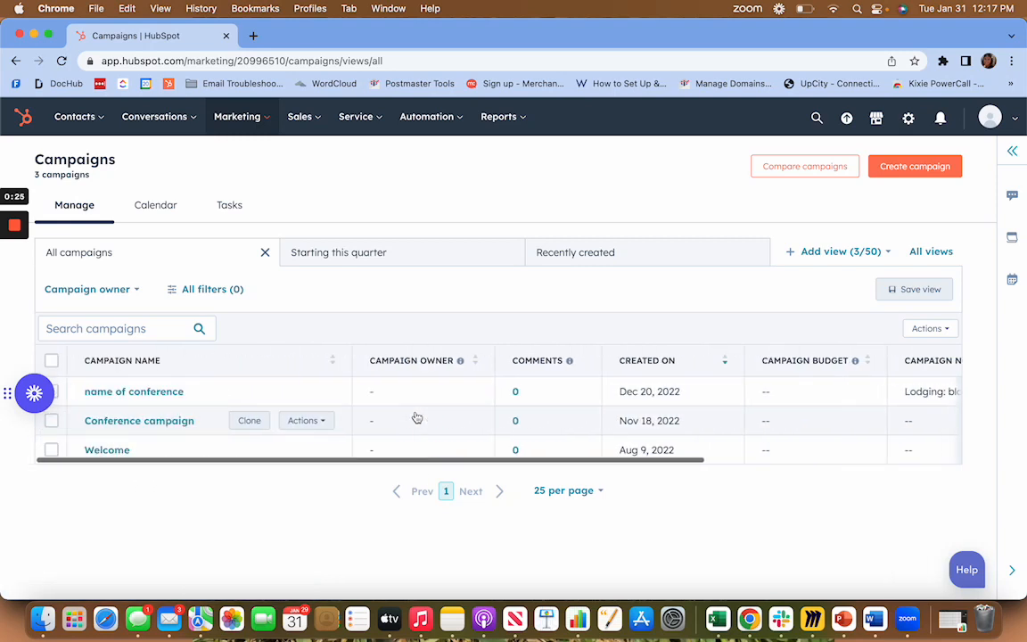
Open the "name of conference" campaign and review its performance, assets, attribution and tasks.
left_click(166, 395)
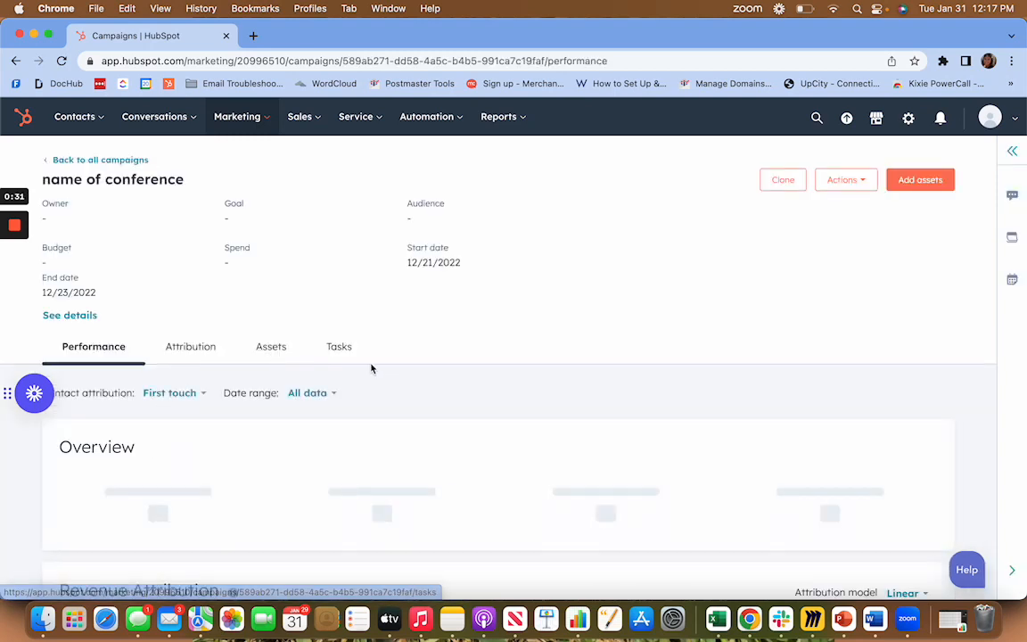
scroll(362, 345, "down", 5)
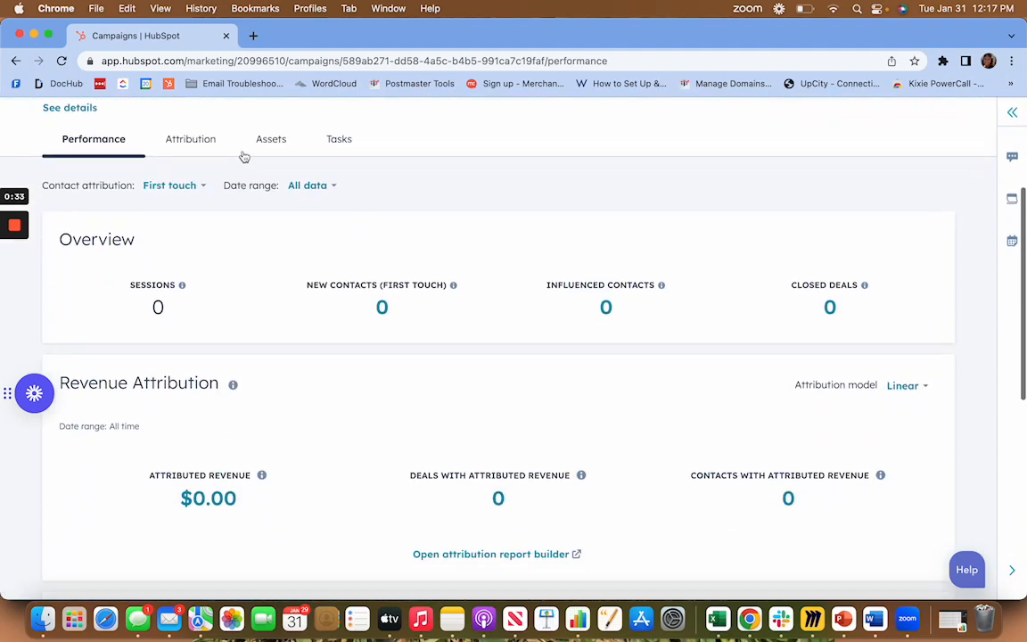
left_click(261, 145)
scroll(137, 149, "up", 3)
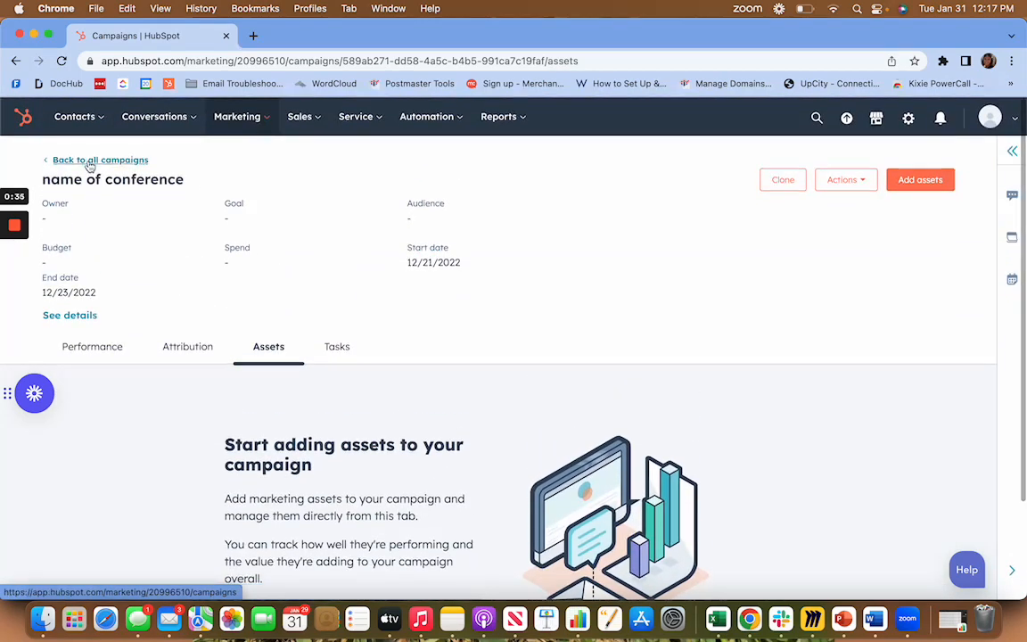
scroll(128, 206, "down", 3)
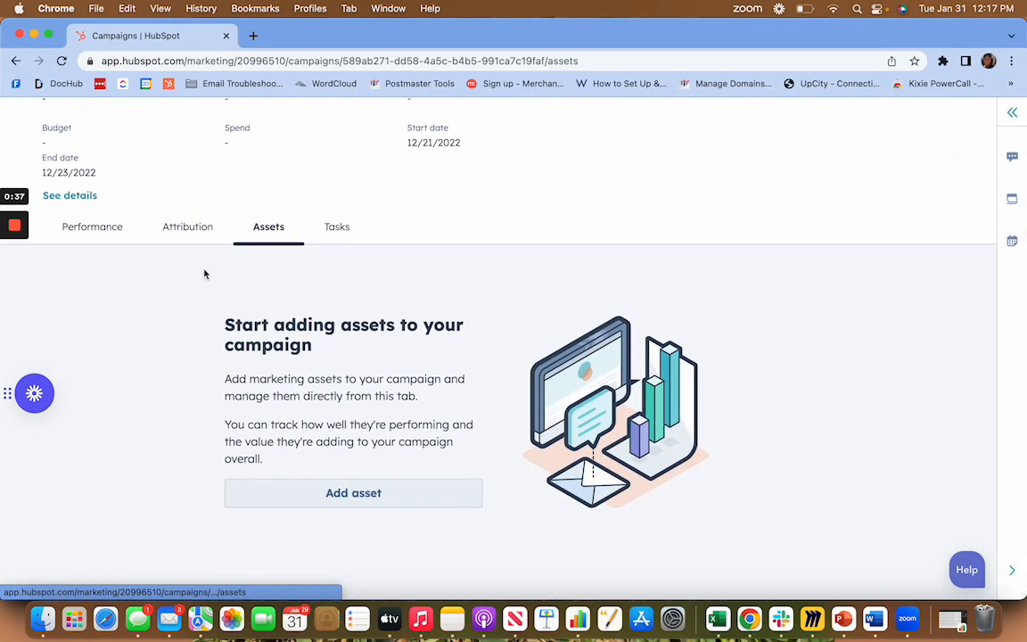
left_click(196, 233)
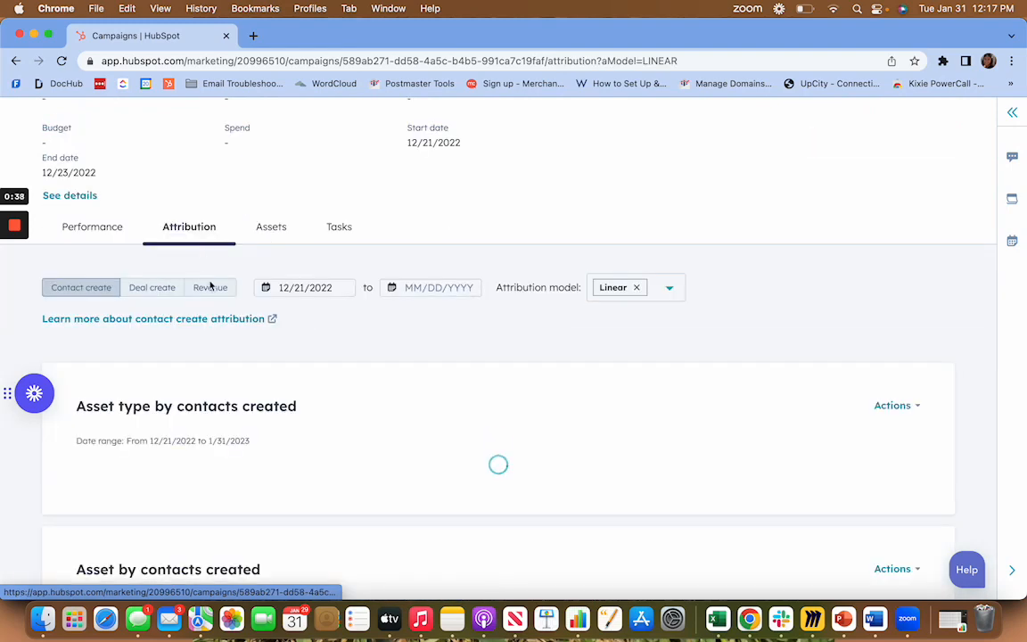
left_click(344, 234)
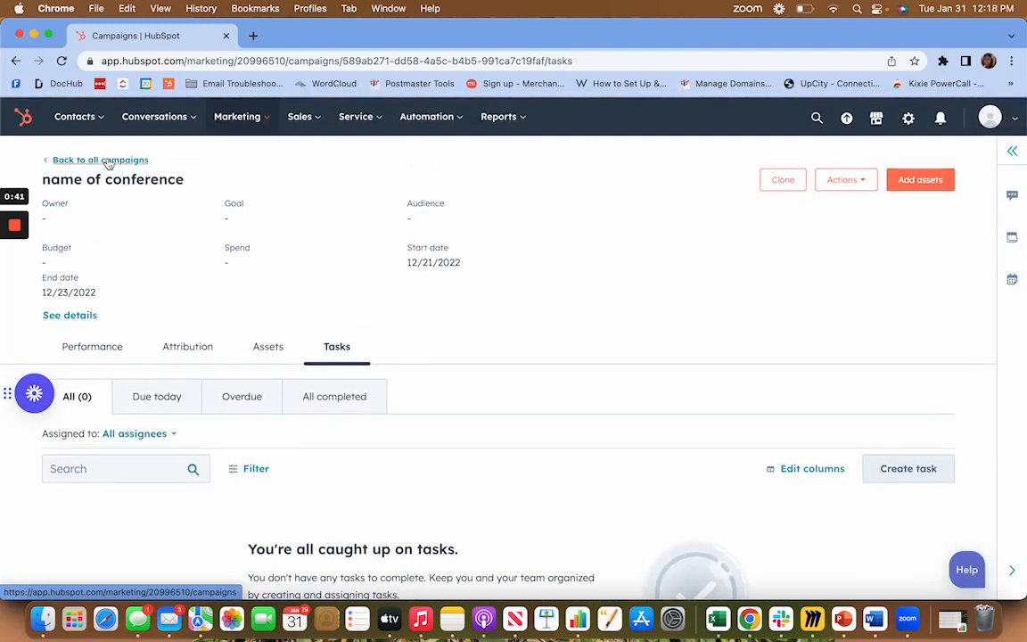
Return to all campaigns, open "Conference campaign" and review its associated ad campaigns, emails and workflows.
left_click(107, 162)
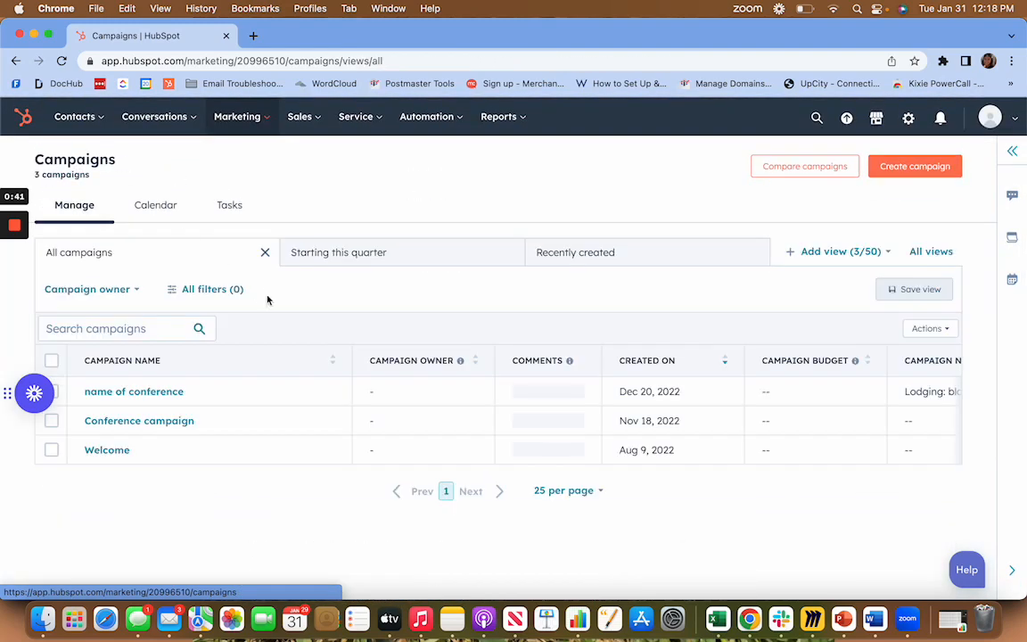
left_click(134, 422)
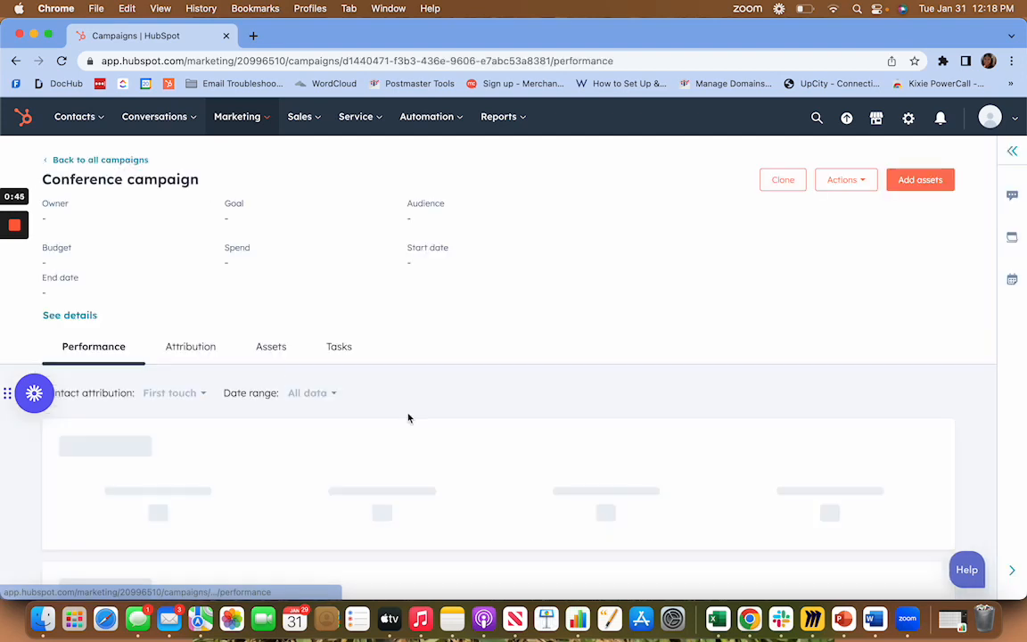
left_click(258, 348)
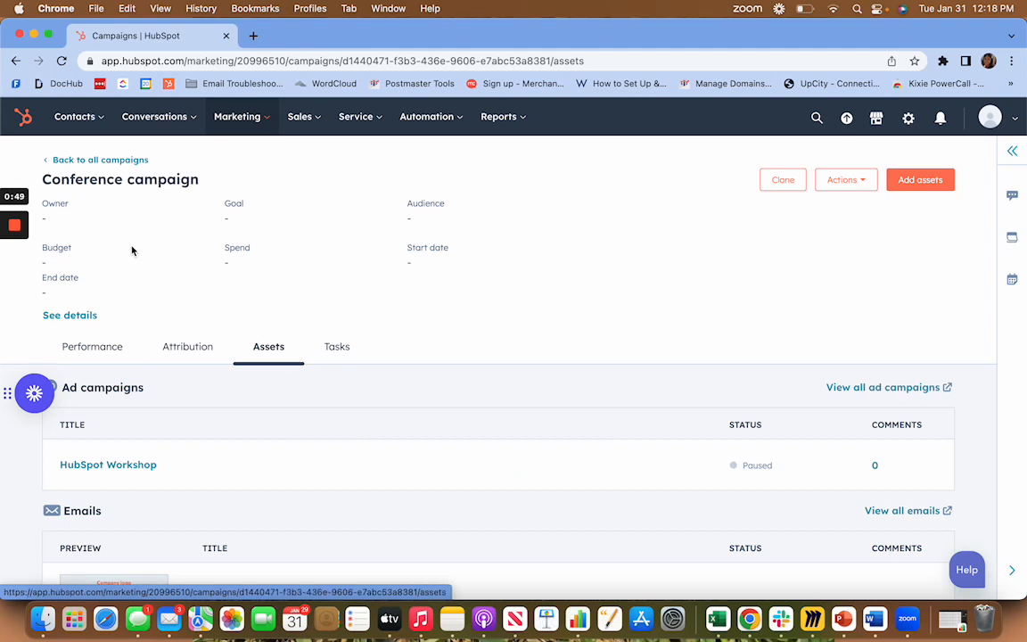
scroll(300, 385, "down", 1)
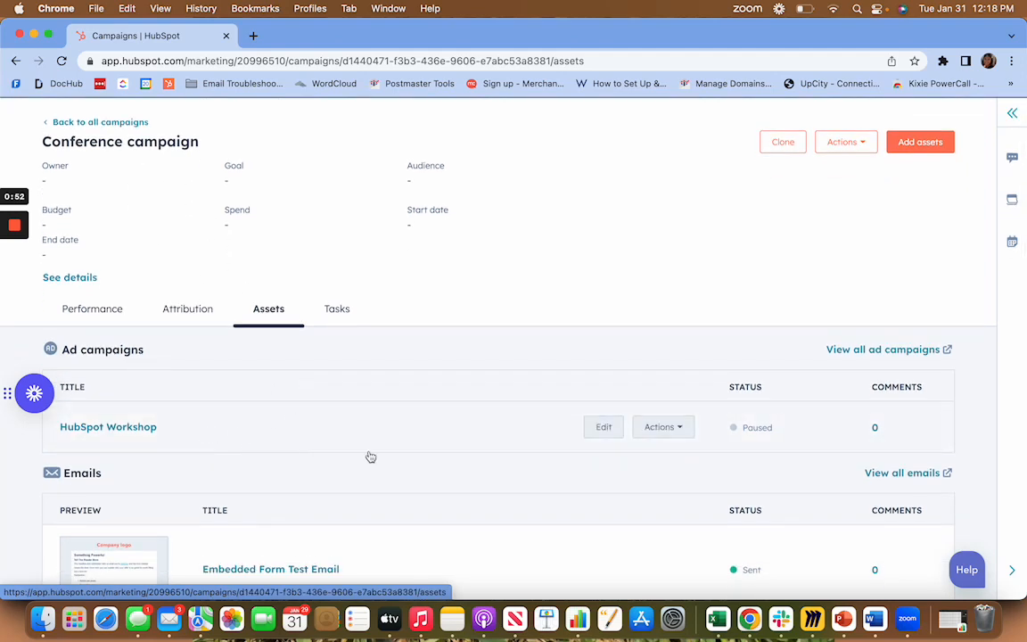
scroll(369, 455, "down", 5)
scroll(319, 331, "down", 1)
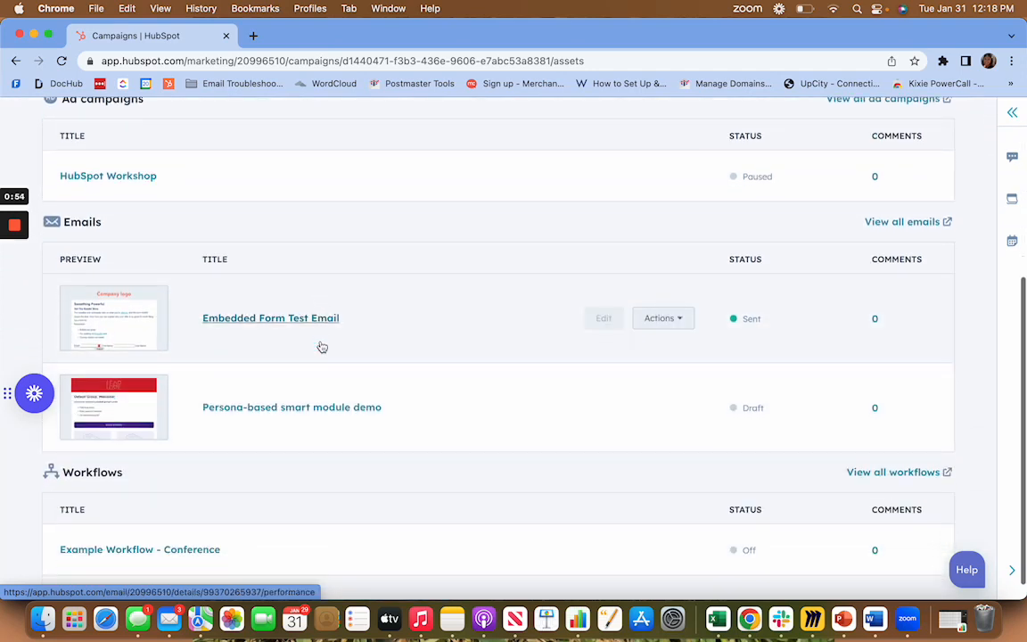
scroll(353, 404, "down", 1)
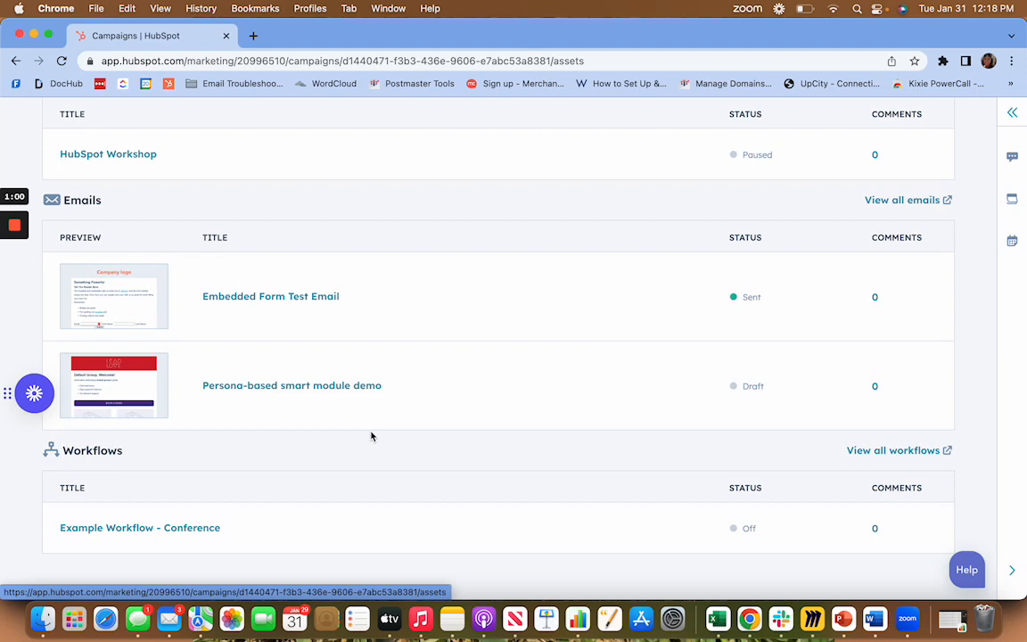
scroll(437, 488, "up", 7)
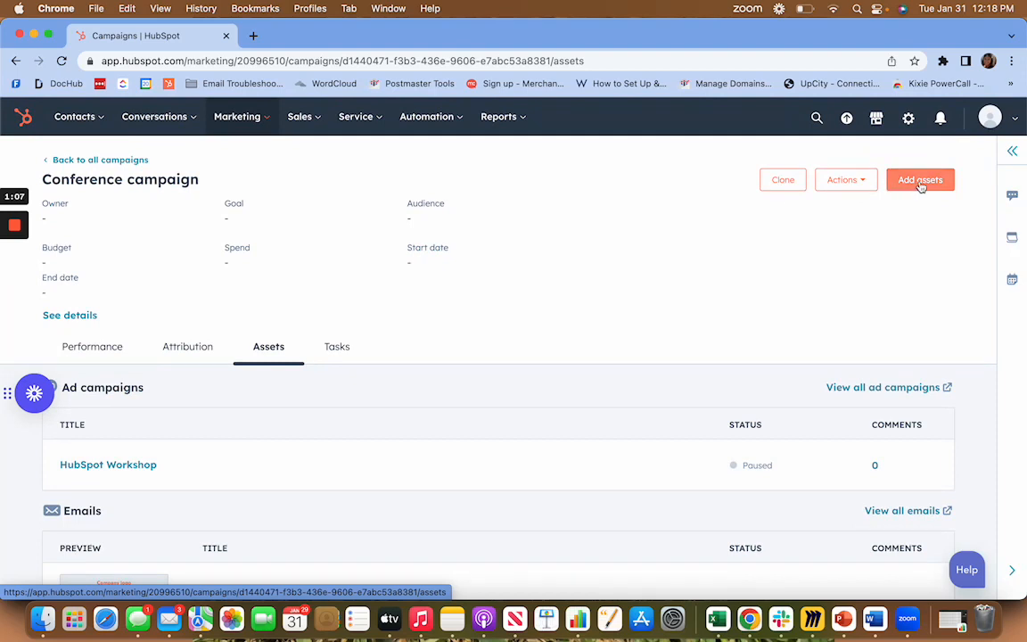
Duplicate the campaign's browser tab, go to the marketing emails in the copy and open the "Test" email for editing.
right_click(166, 32)
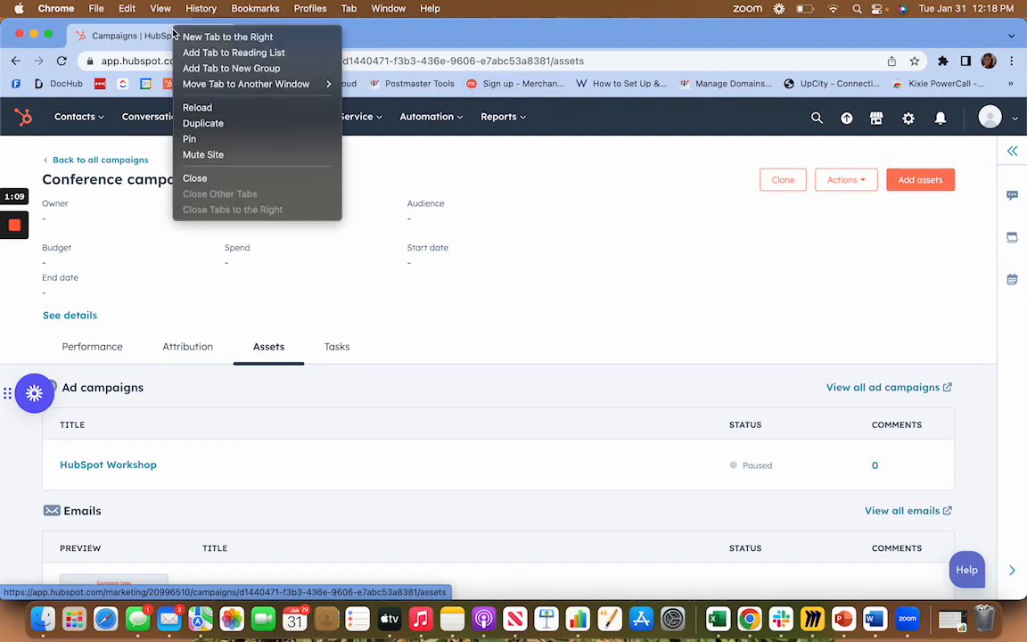
left_click(249, 123)
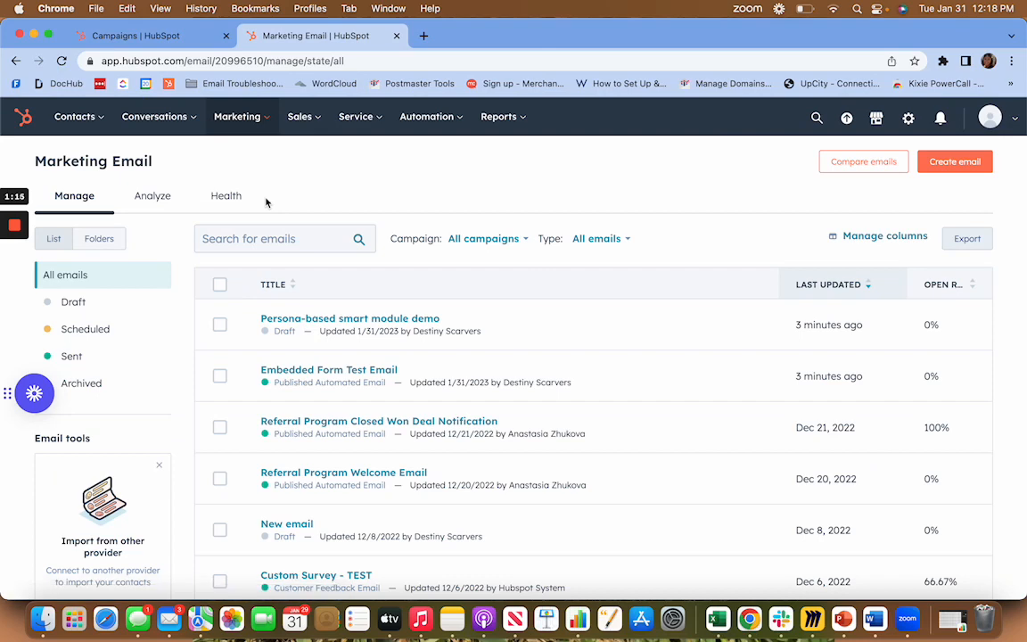
scroll(339, 446, "down", 5)
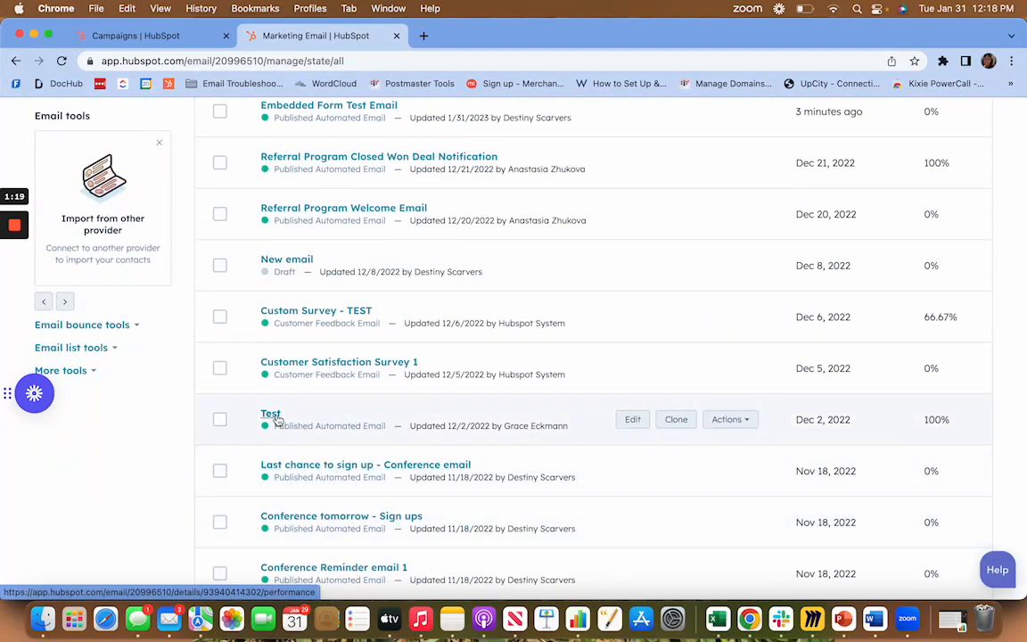
left_click(276, 417)
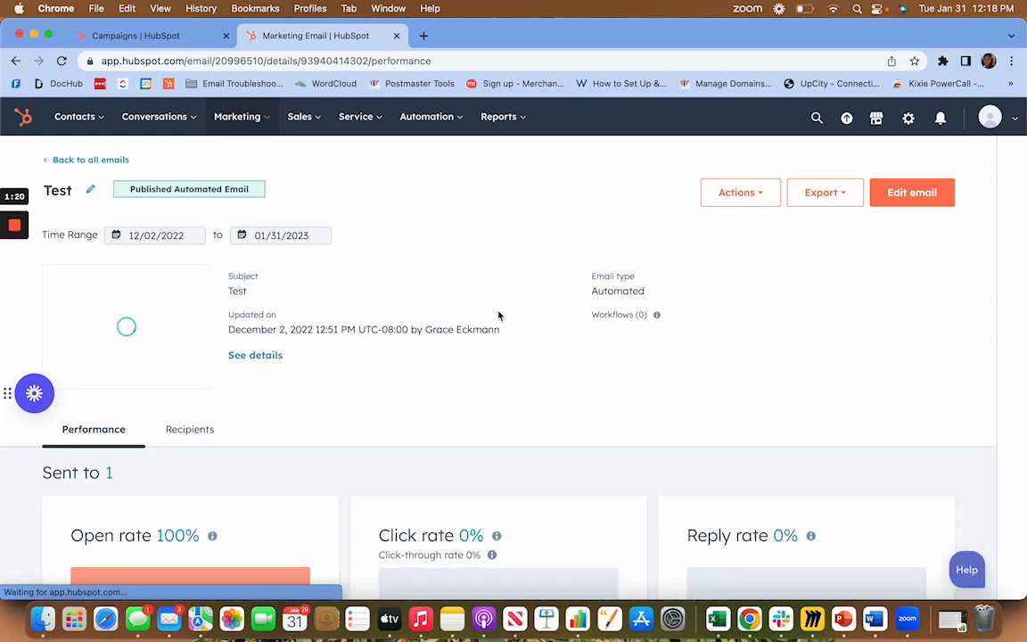
left_click(907, 194)
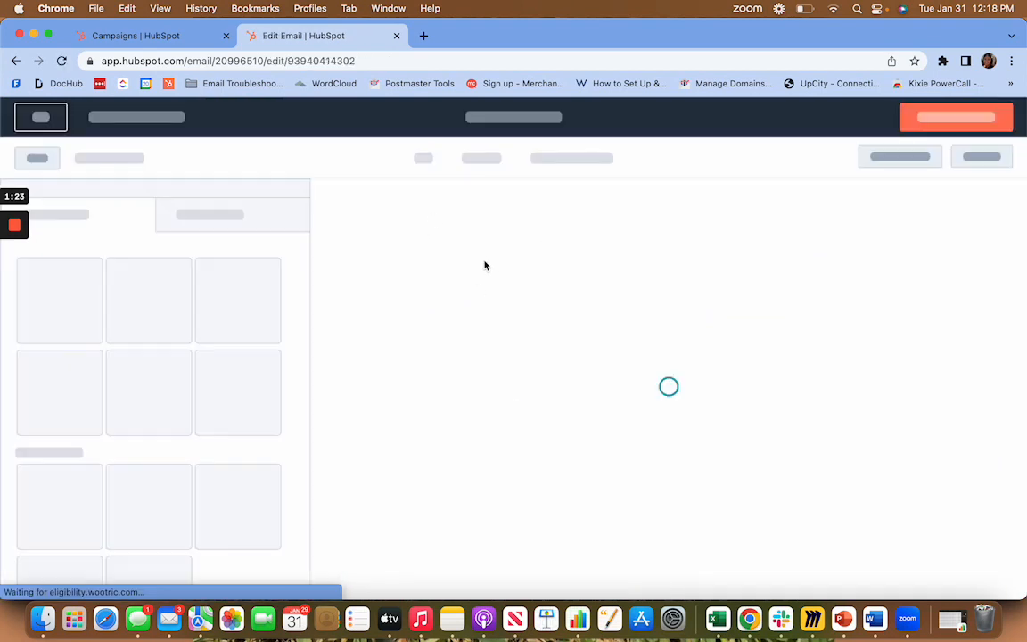
In the Test email's settings, associate the email with the campaign "Conference campaign".
left_click(499, 160)
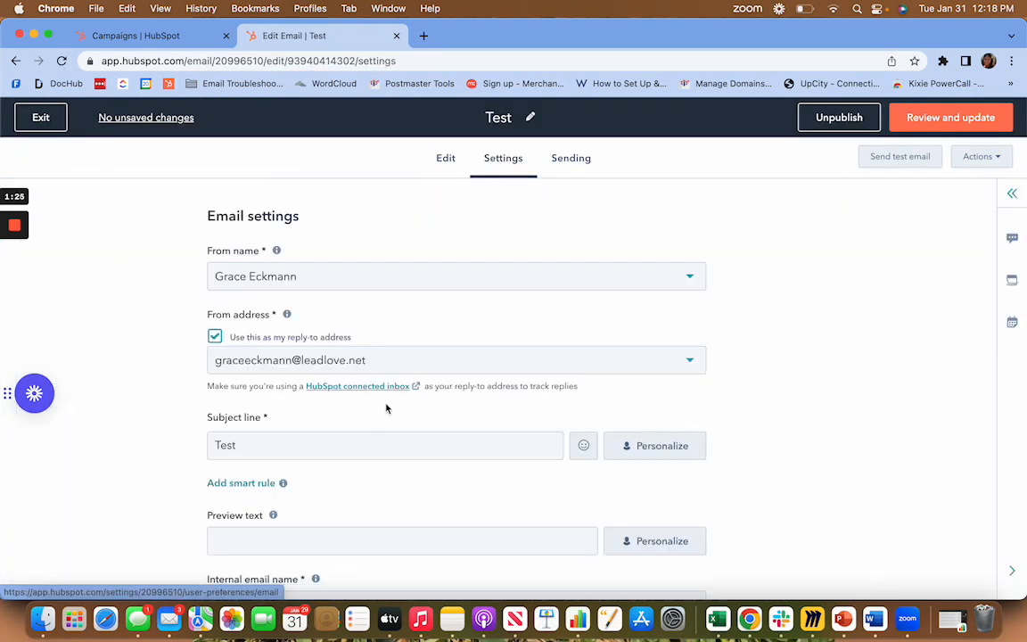
scroll(385, 403, "down", 5)
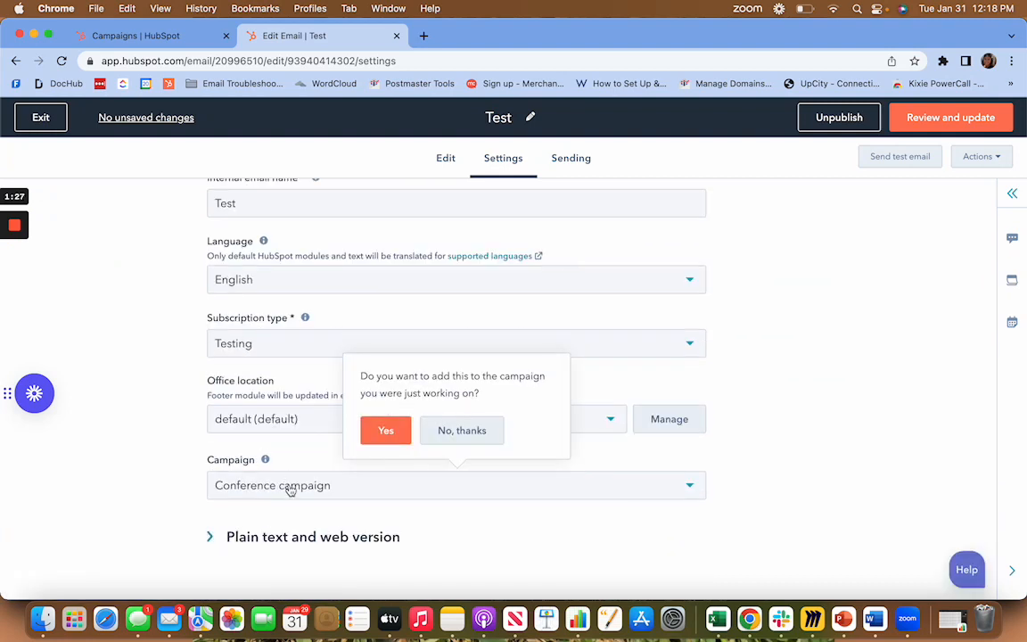
left_click(337, 487)
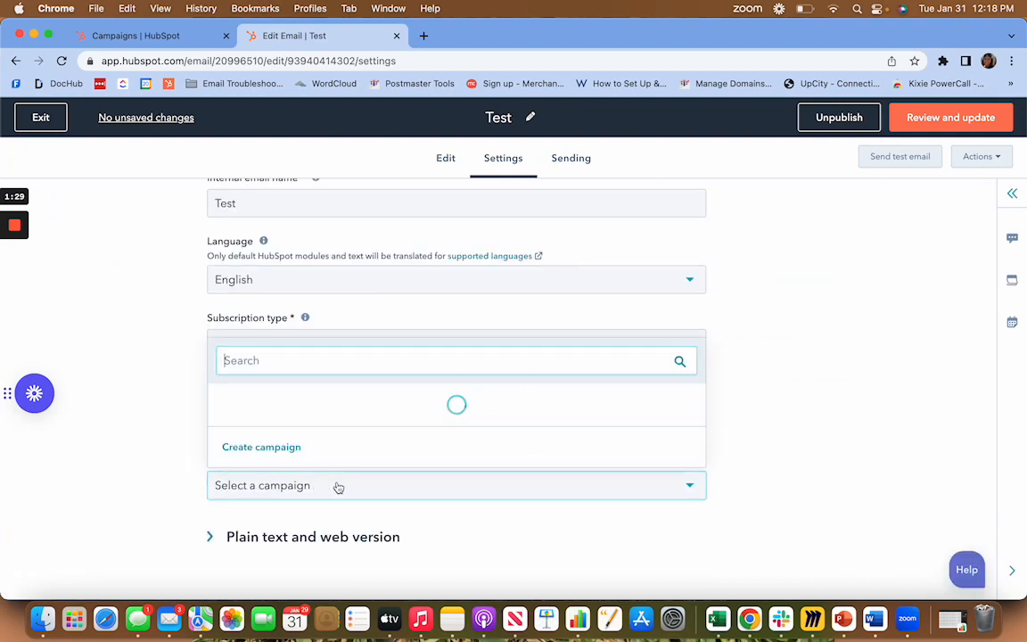
left_click(154, 428)
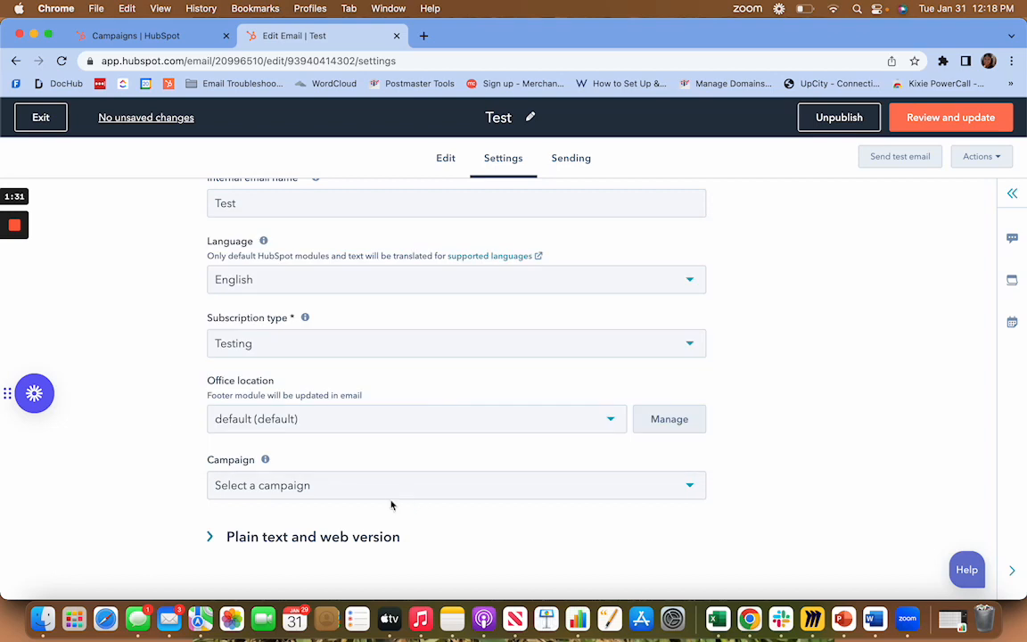
left_click(360, 489)
left_click(348, 342)
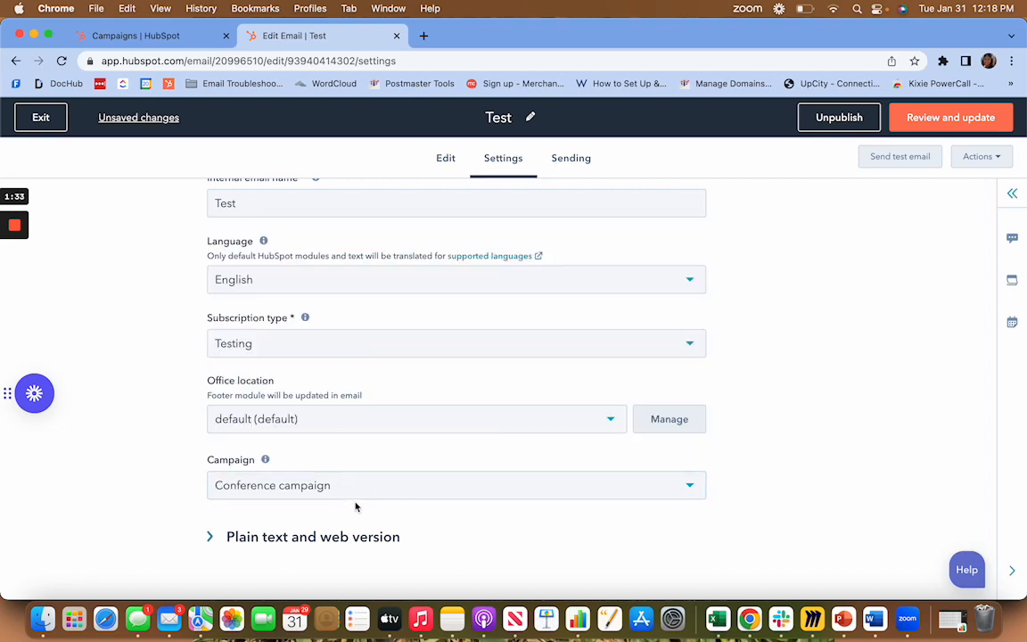
Review the Test email's pending update, close the review without publishing, and check the Campaign setting.
left_click(944, 124)
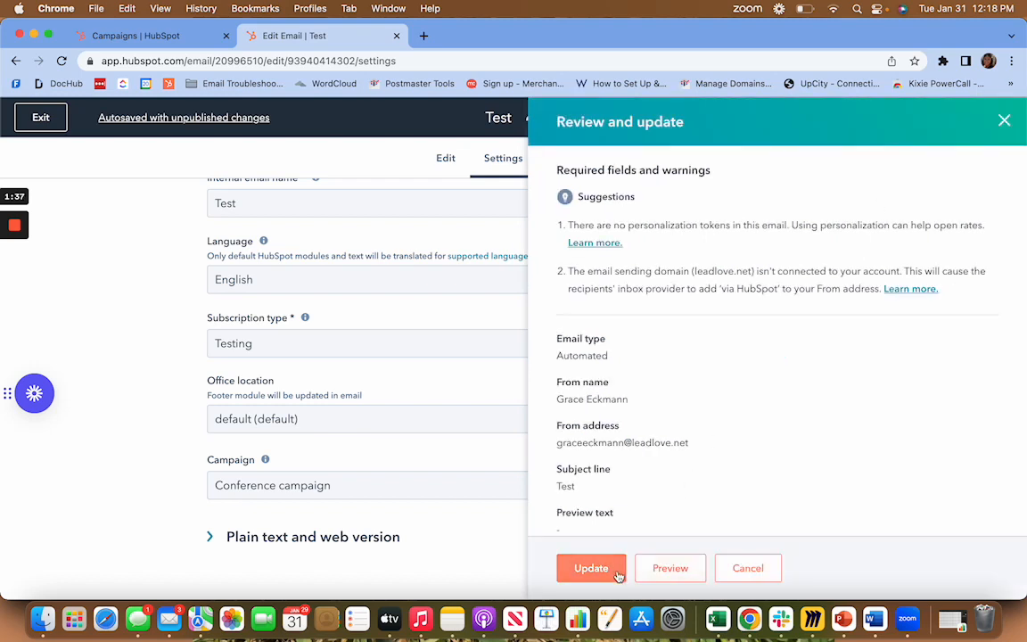
left_click(1002, 122)
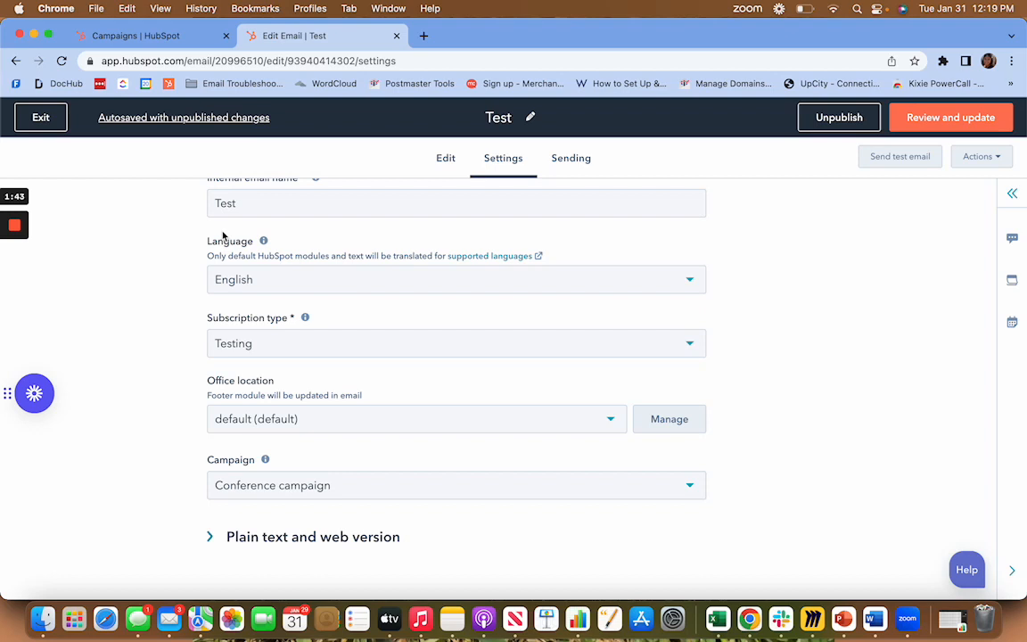
mouse_move(265, 461)
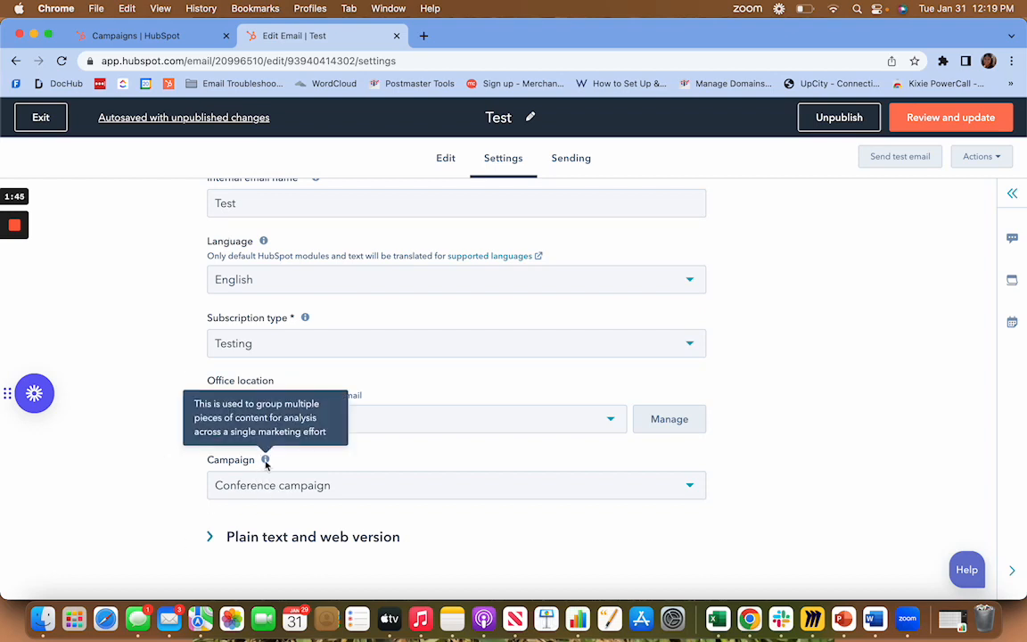
Return to the Conference campaign, start adding assets, and browse its available ad campaigns, blog posts, calls-to-action and emails.
left_click(181, 39)
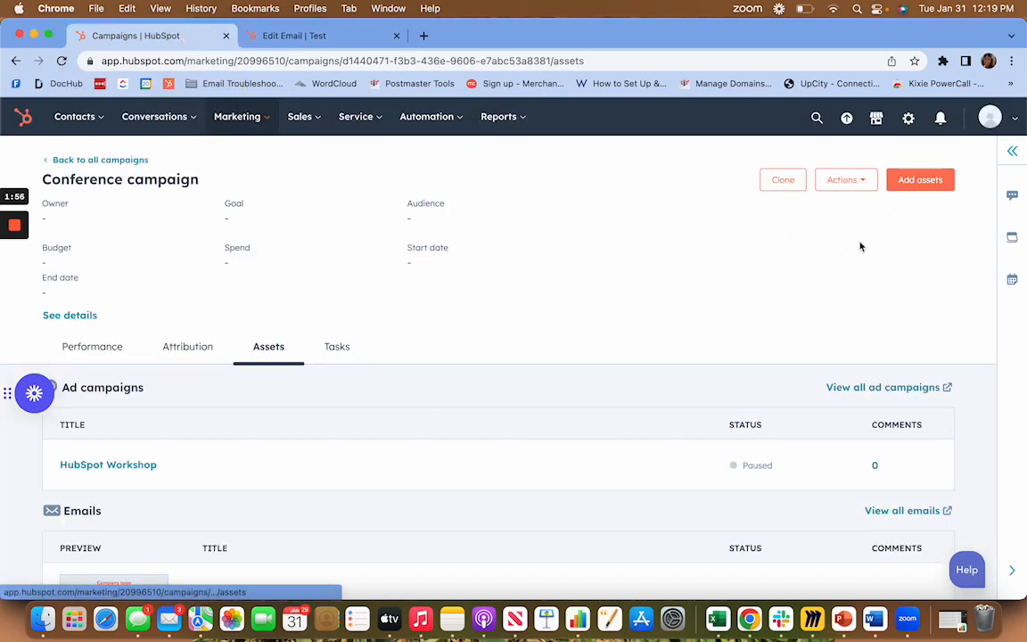
left_click(927, 183)
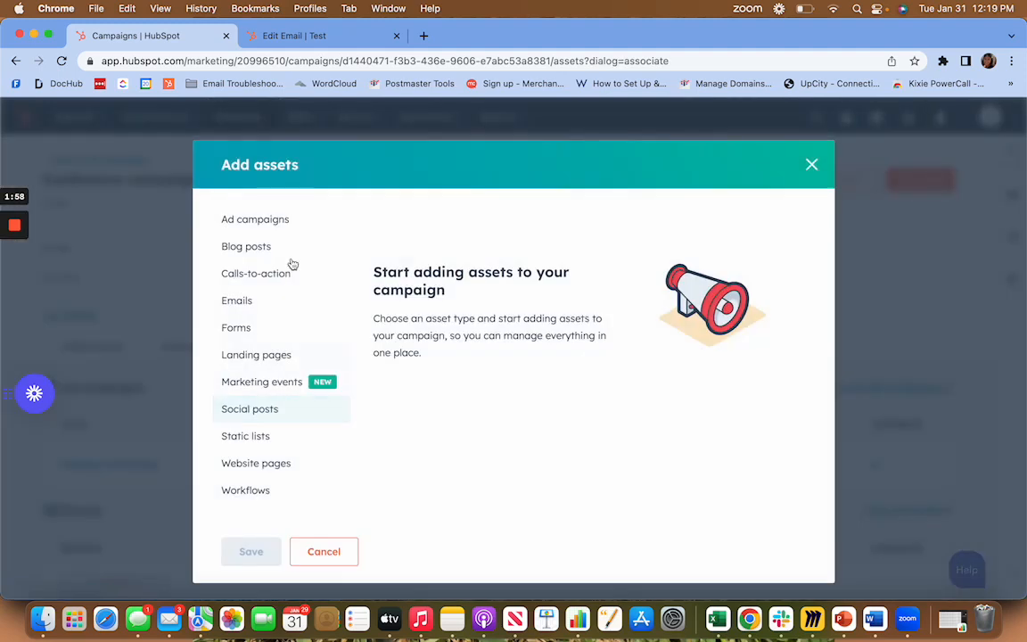
left_click(281, 222)
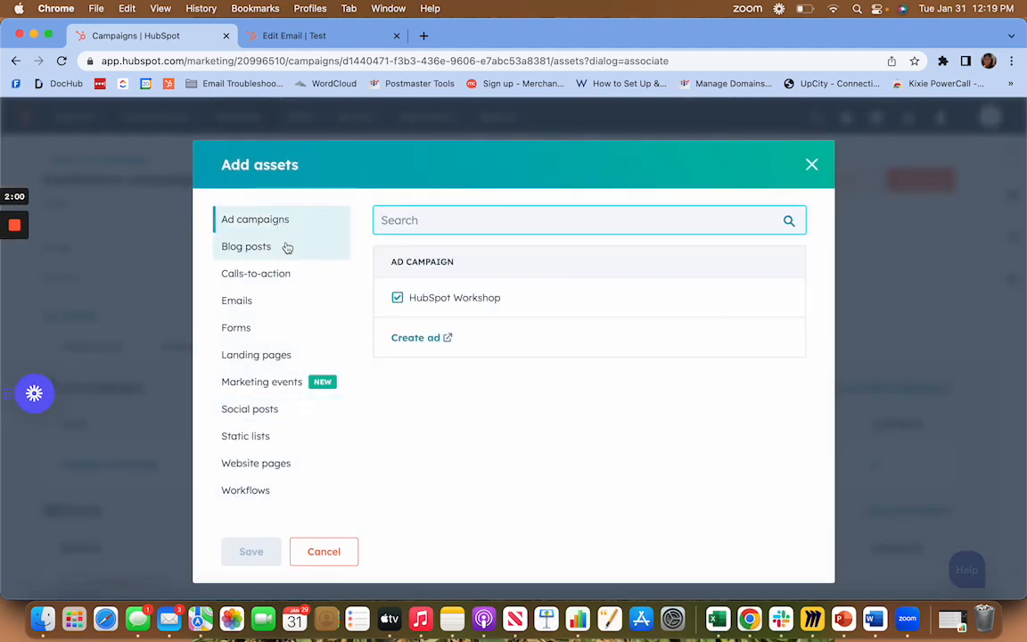
left_click(281, 250)
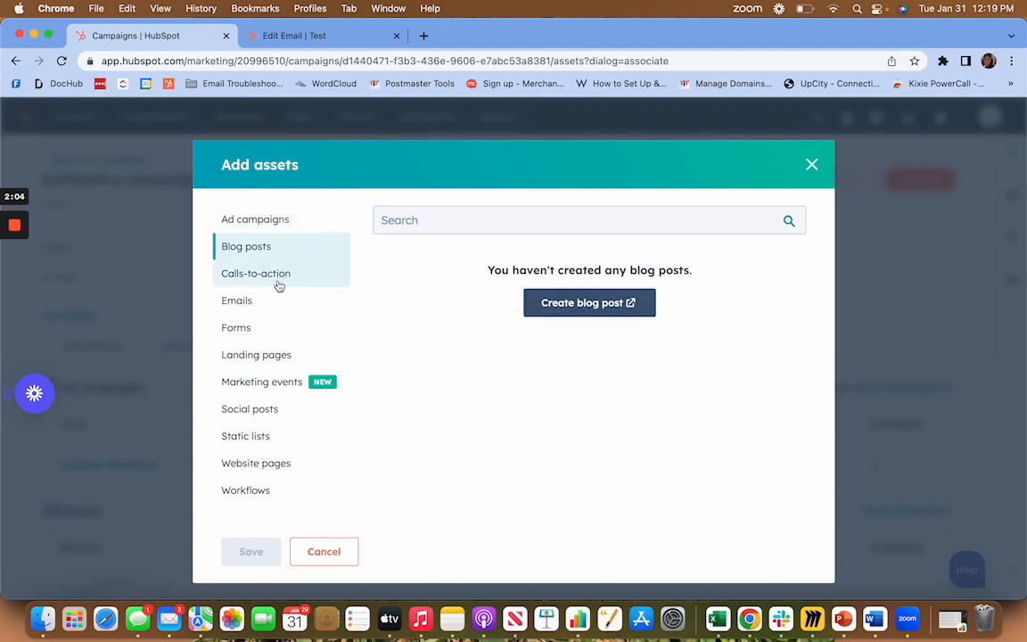
left_click(279, 284)
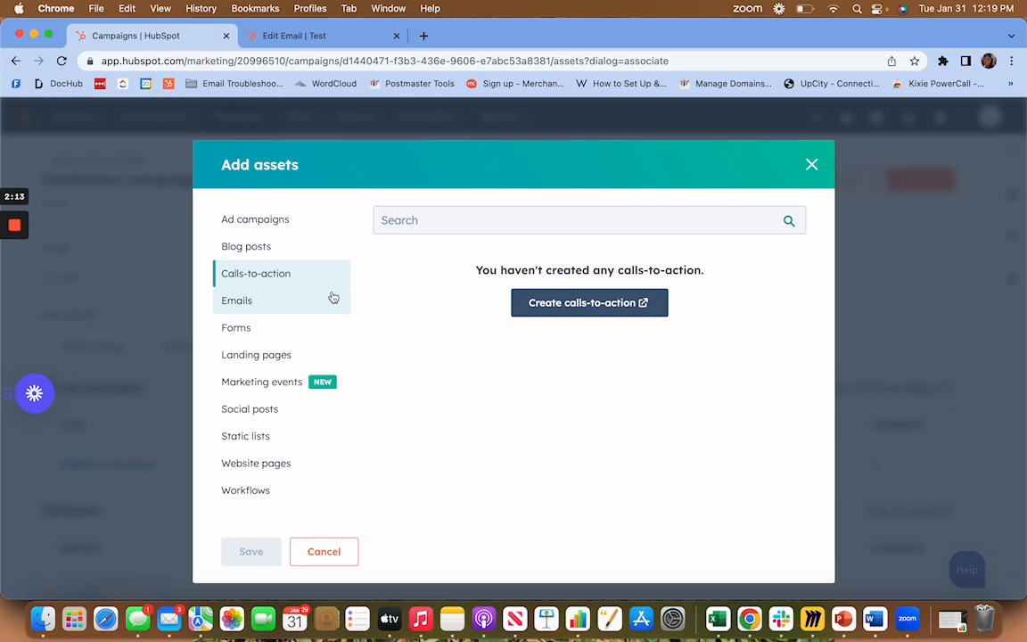
left_click(290, 312)
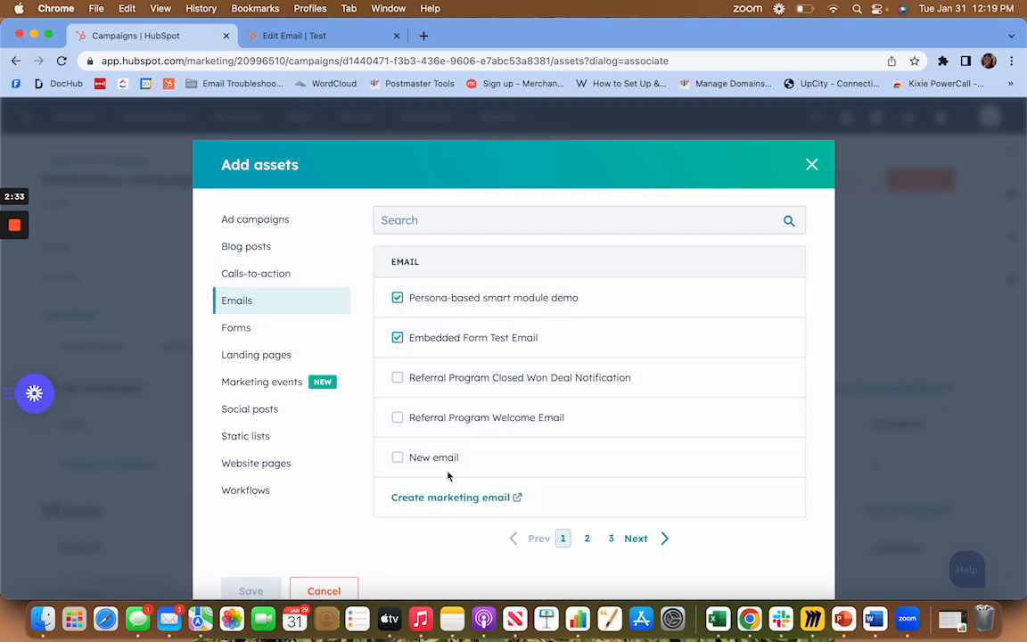
Select the "Contact Us" form and the "Demo Page" landing page as assets for the campaign.
left_click(256, 331)
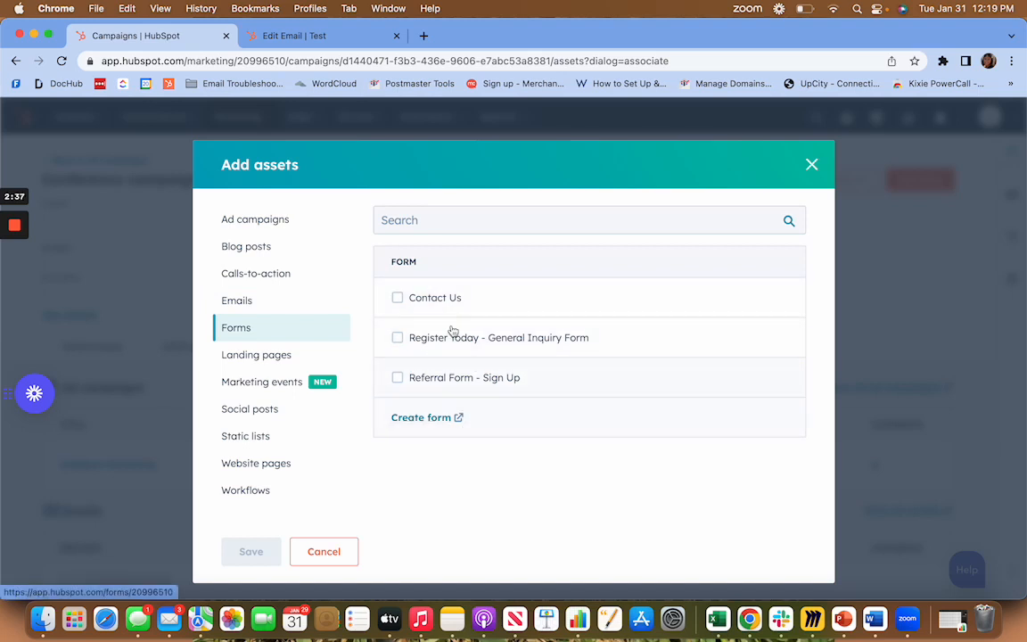
left_click(397, 297)
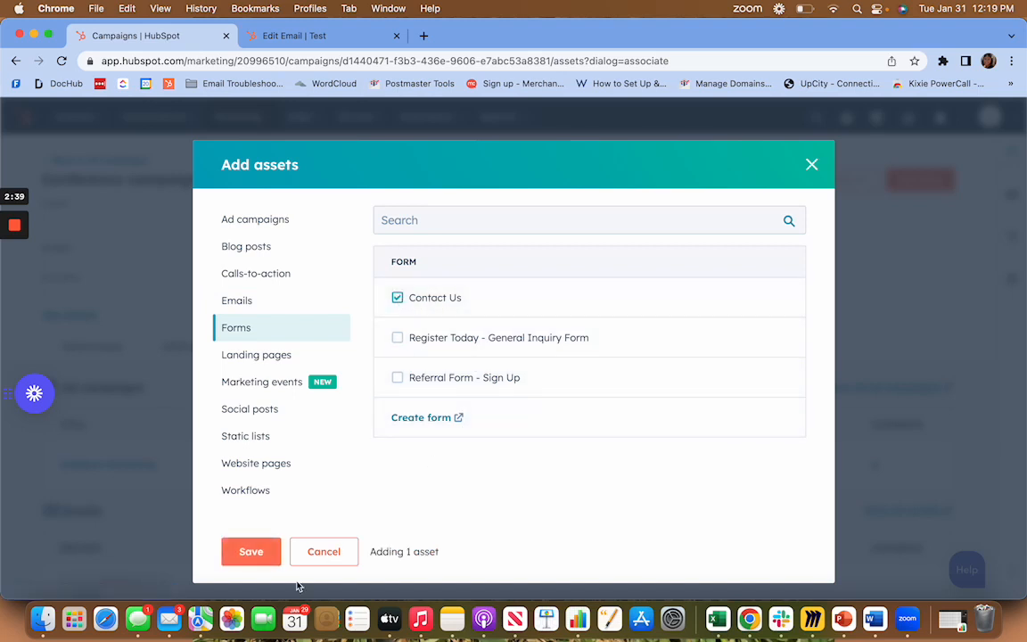
left_click(282, 359)
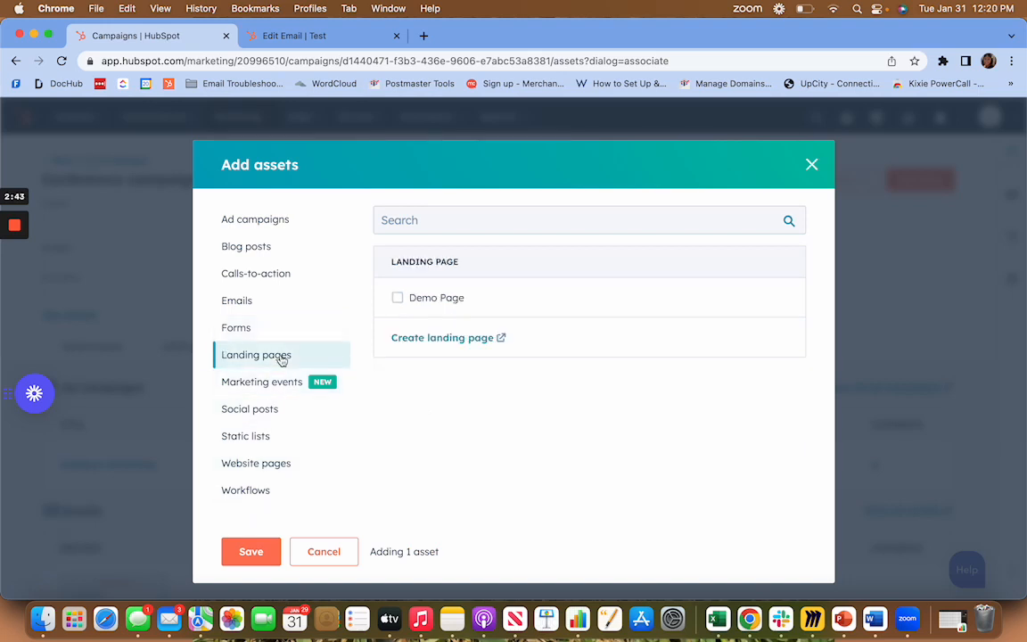
left_click(397, 298)
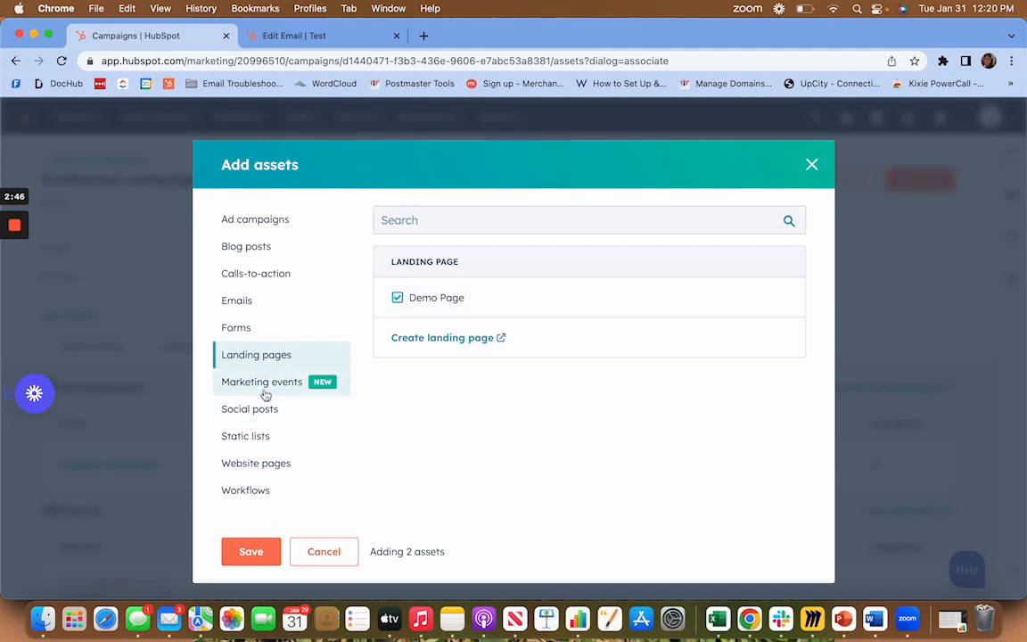
Browse the asset types from marketing events to website pages, select the "Grace Test" workflow, and save the chosen assets to the campaign.
left_click(265, 393)
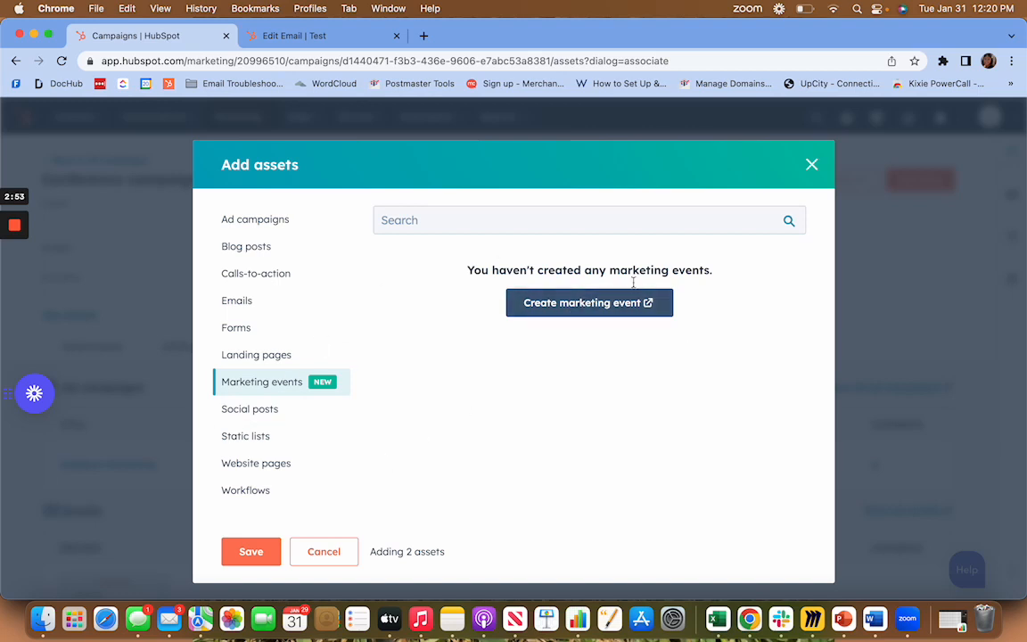
left_click(274, 407)
left_click(274, 435)
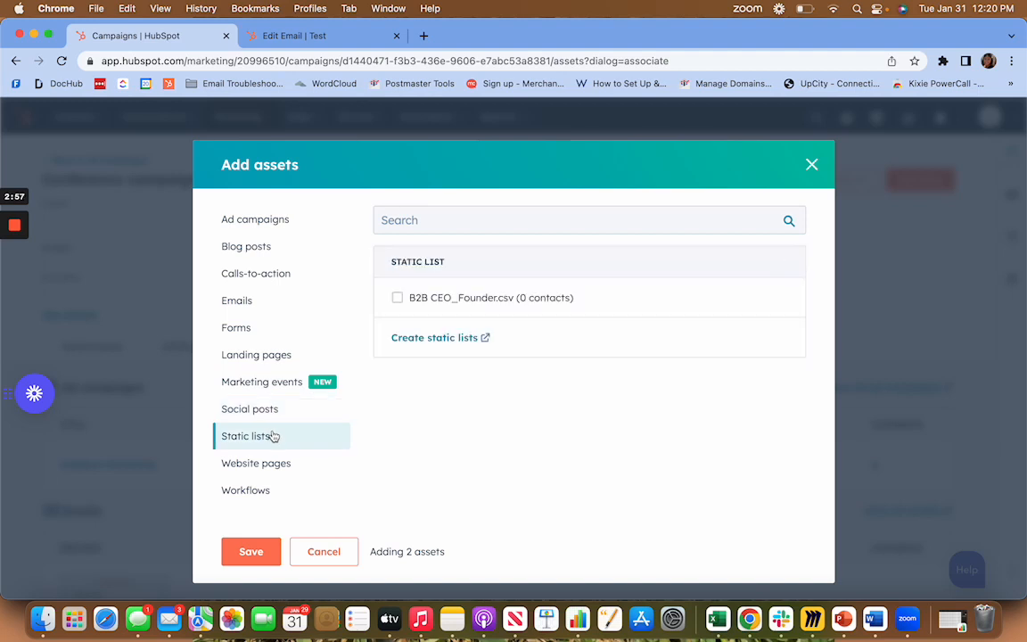
left_click(275, 464)
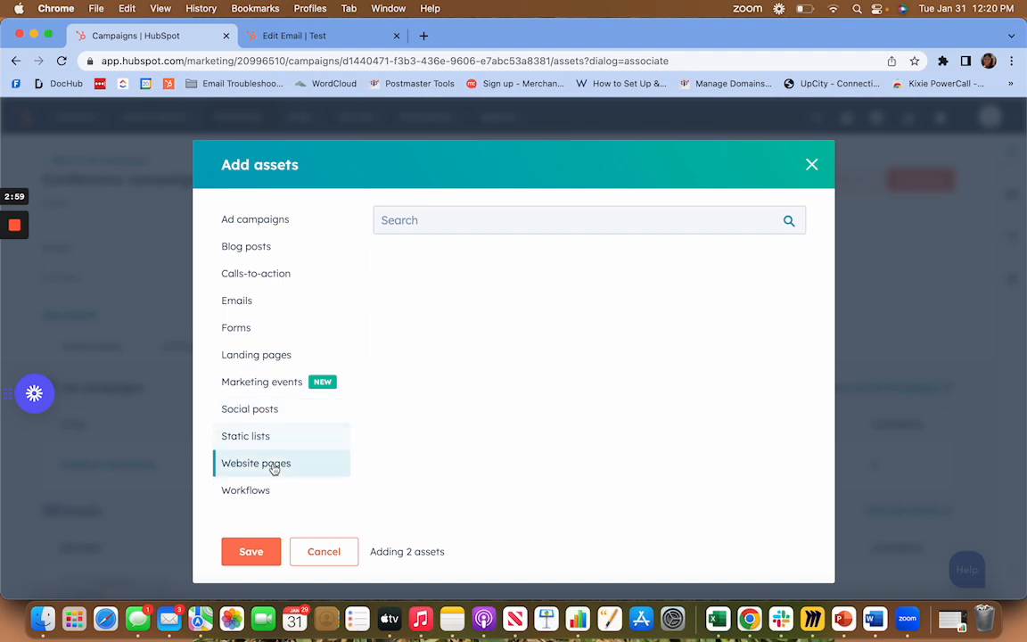
left_click(275, 485)
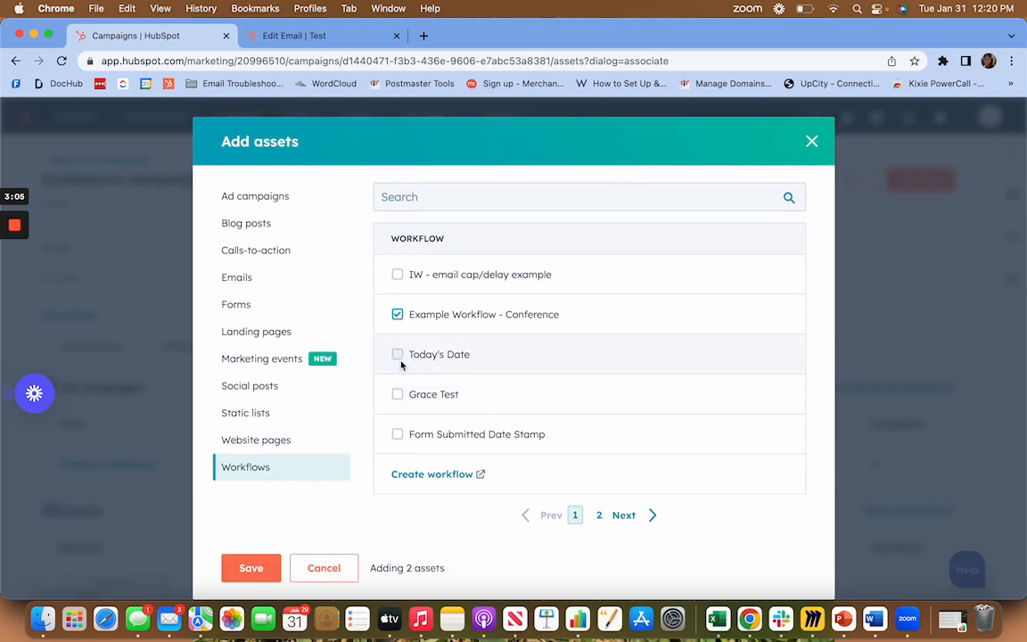
left_click(398, 394)
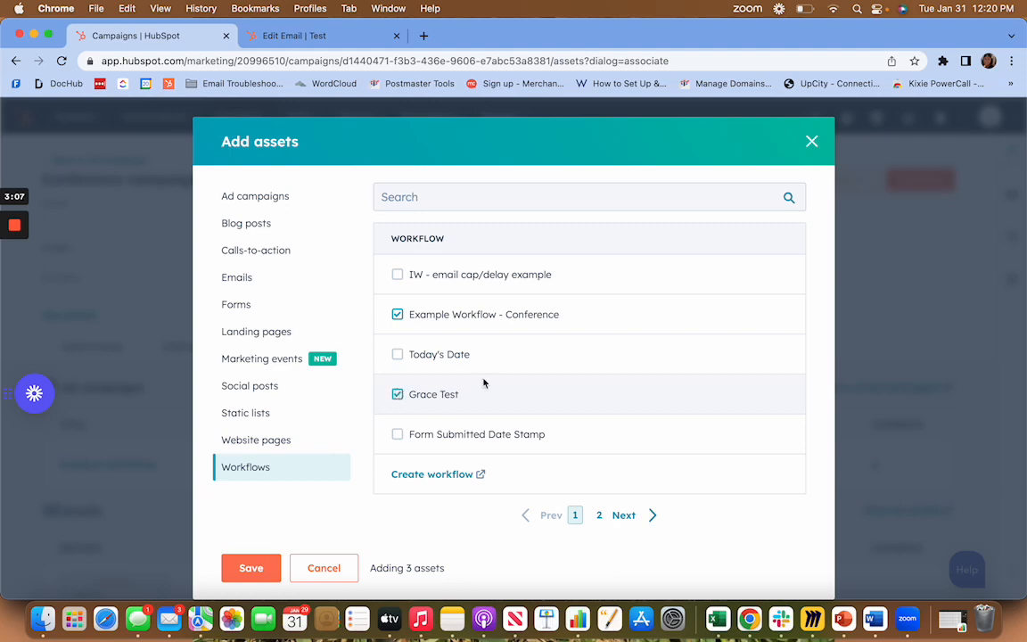
left_click(261, 569)
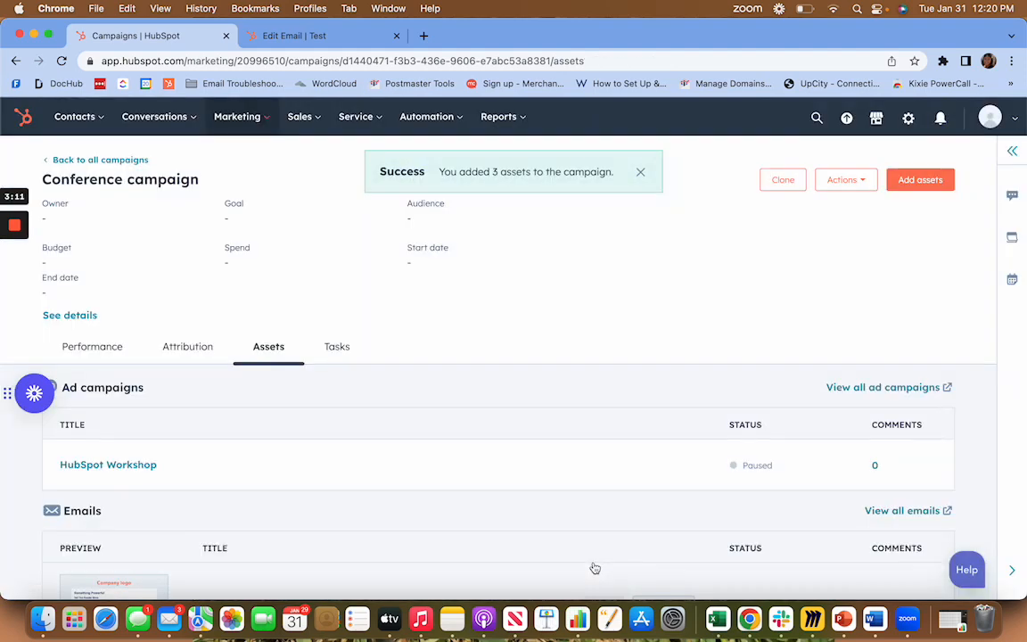
Review the Conference campaign's associated ad campaigns, emails, forms, landing pages and workflows.
scroll(581, 338, "down", 5)
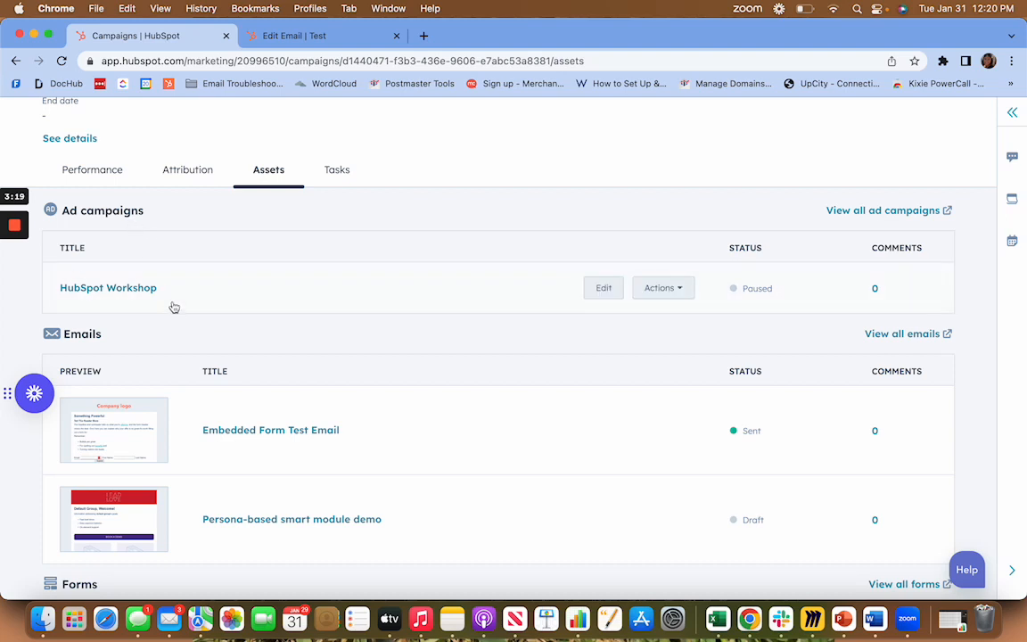
scroll(171, 303, "down", 3)
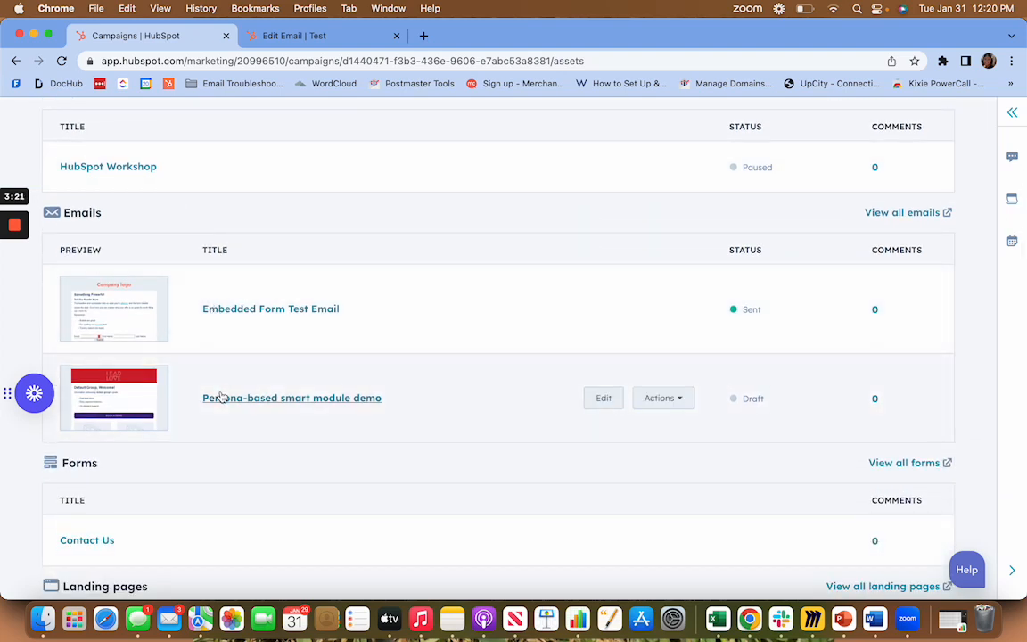
scroll(220, 395, "down", 5)
scroll(222, 388, "down", 4)
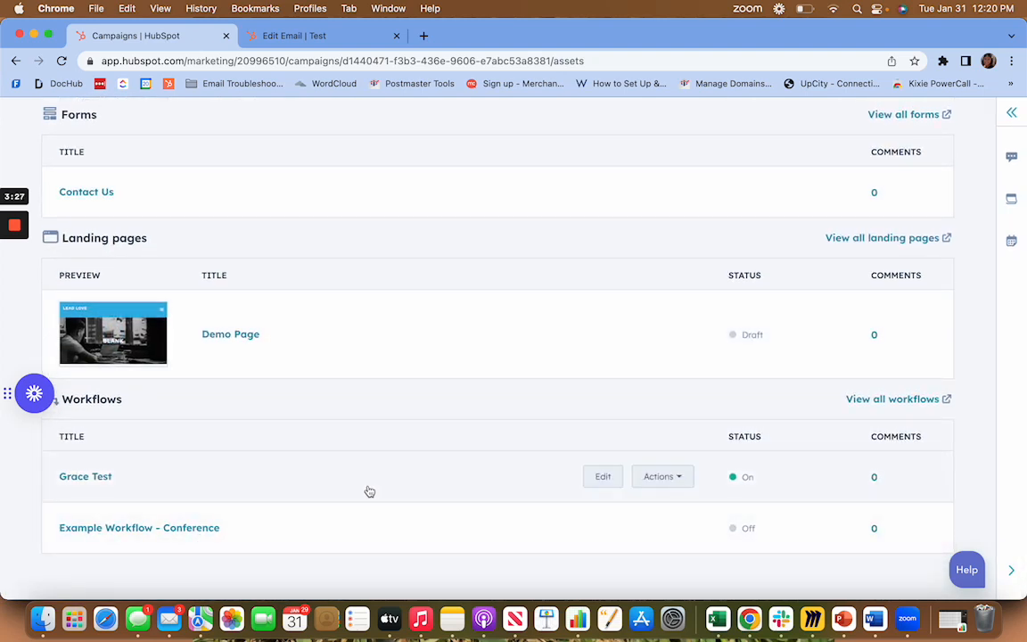
scroll(738, 409, "up", 10)
scroll(738, 410, "up", 5)
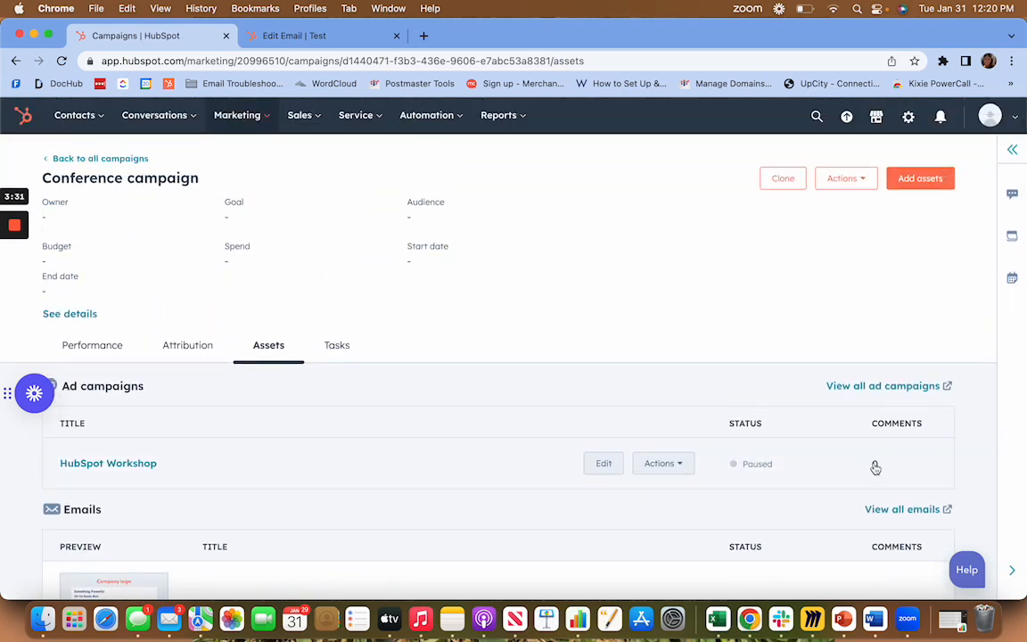
Post the comment "Why is this turned off? Should be on until deadline which is Feb 5th." on the HubSpot Workshop ad campaign.
left_click(871, 463)
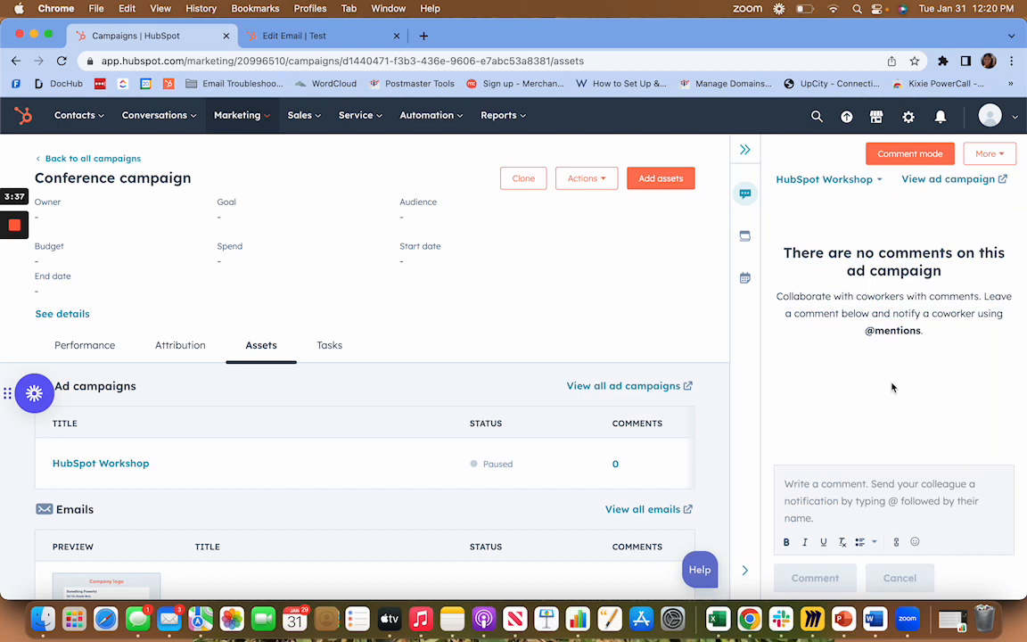
left_click(895, 483)
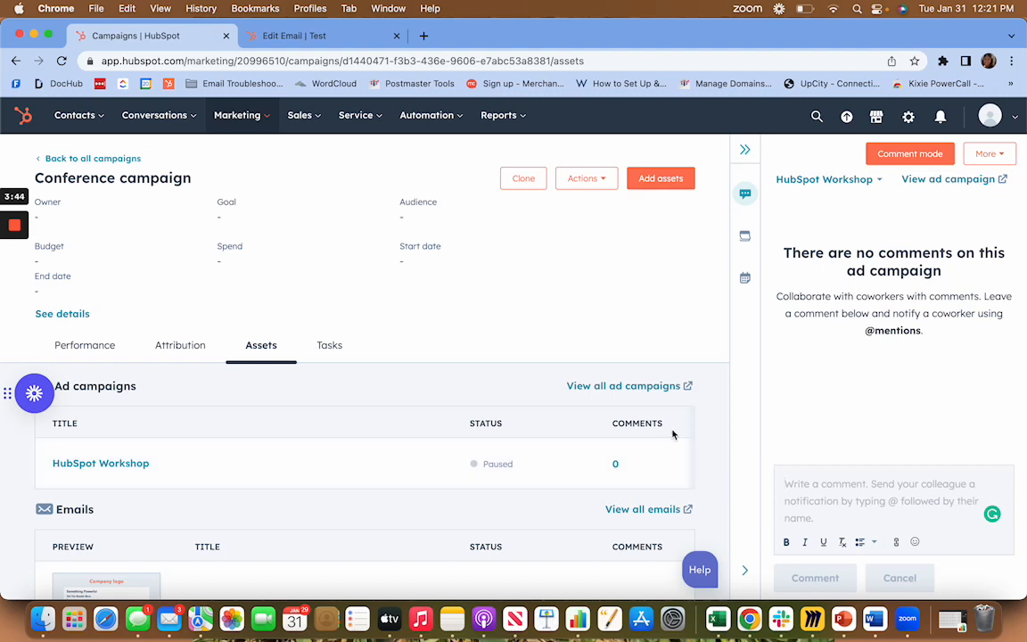
type("Why is this turned off? Should be on")
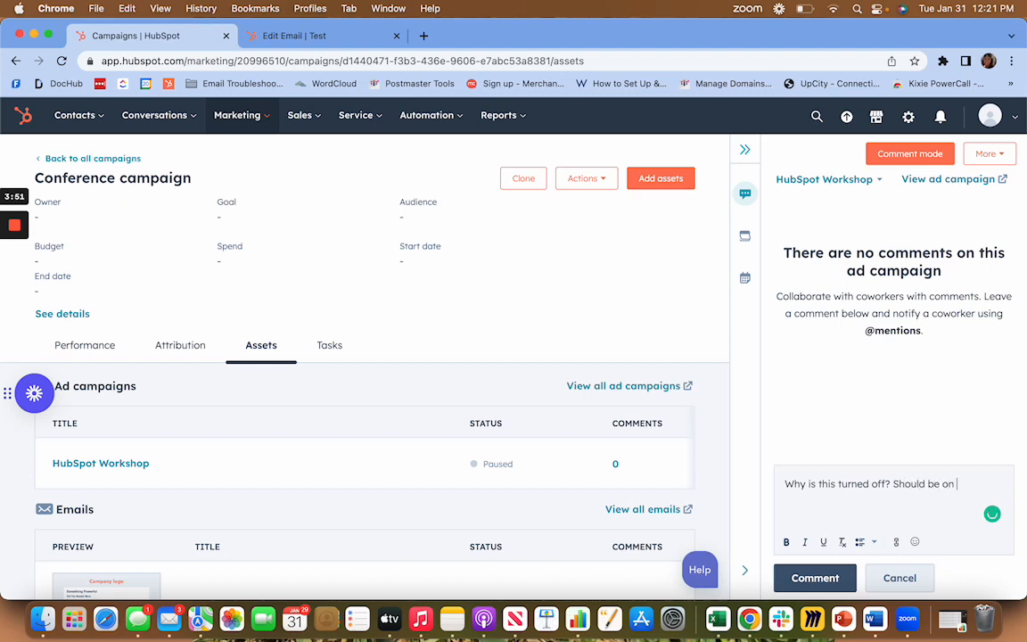
type("until de")
key("BackSpace")
type("d")
type("line which is ")
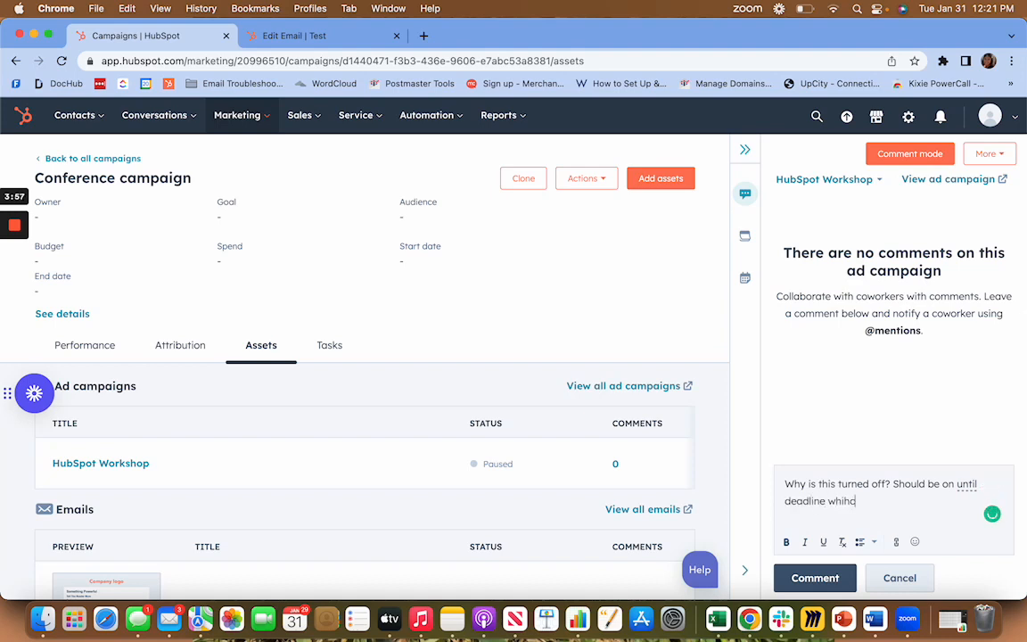
type("Feb")
mouse_move(648, 448)
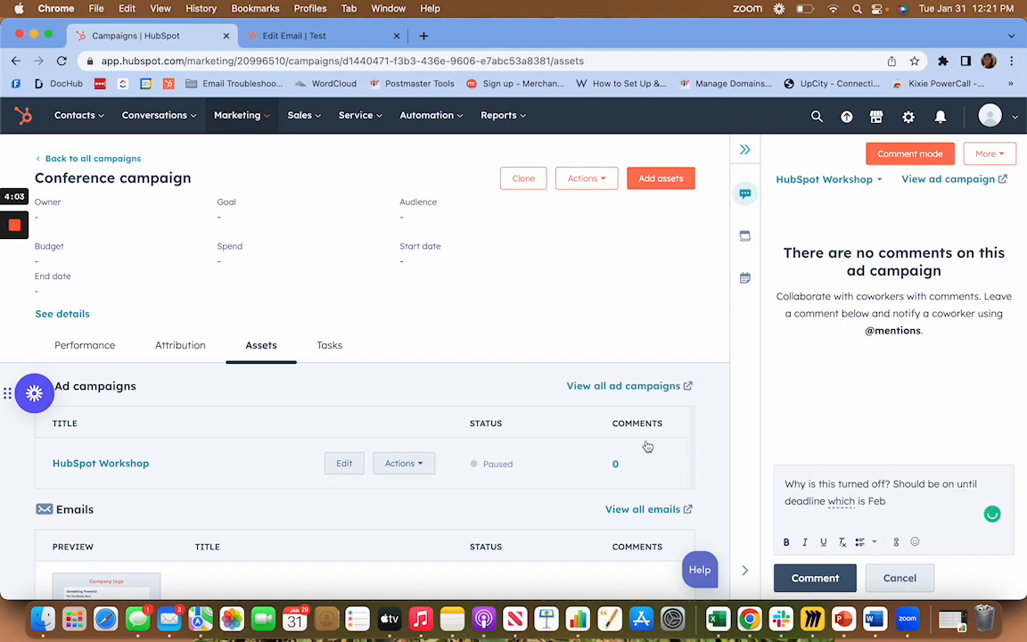
type("5th.")
left_click(814, 578)
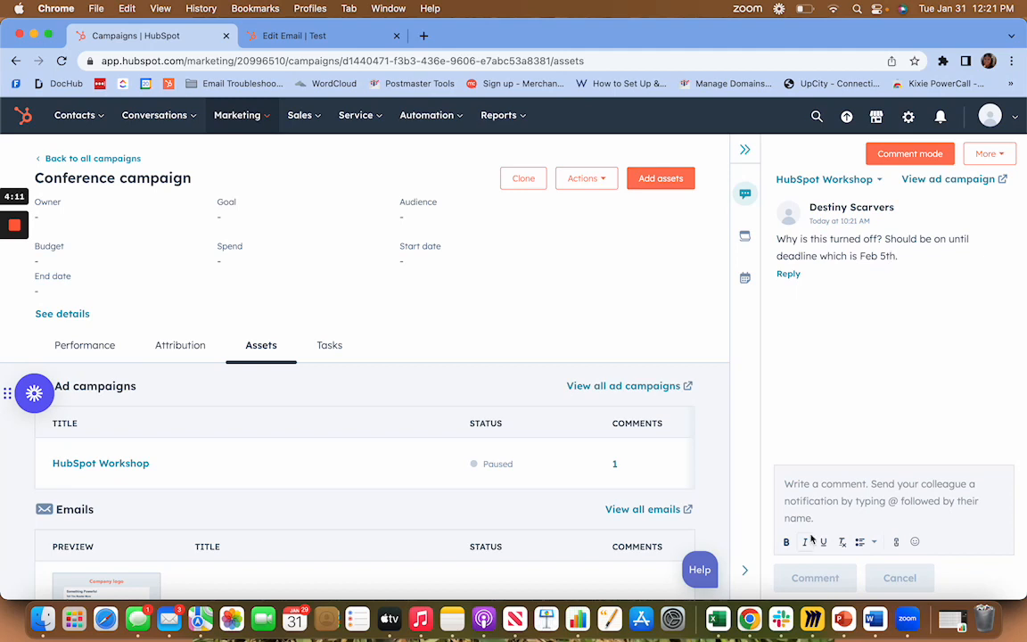
left_click(856, 483)
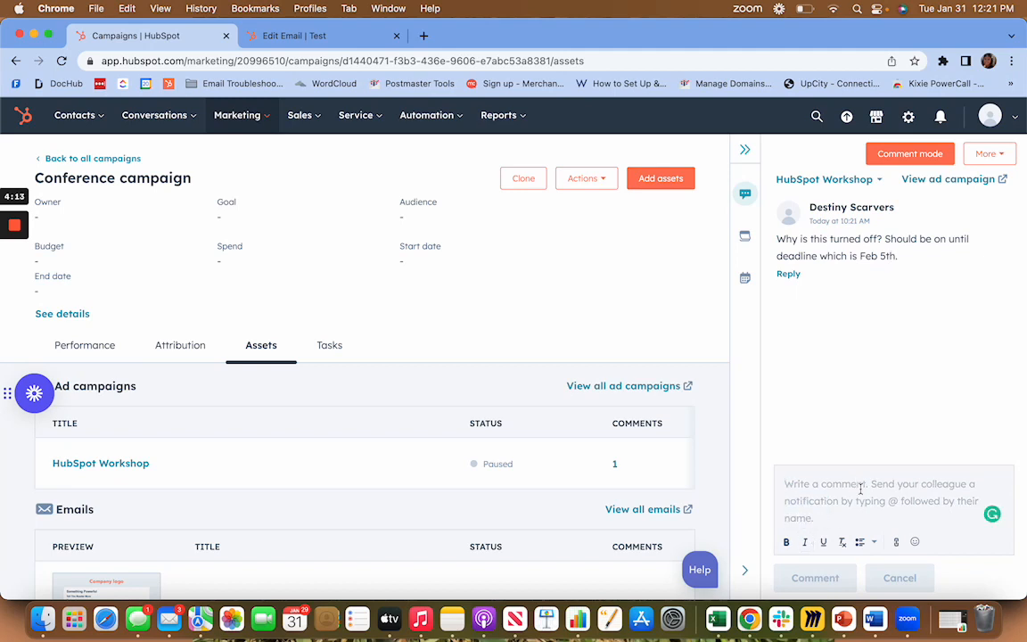
type("@")
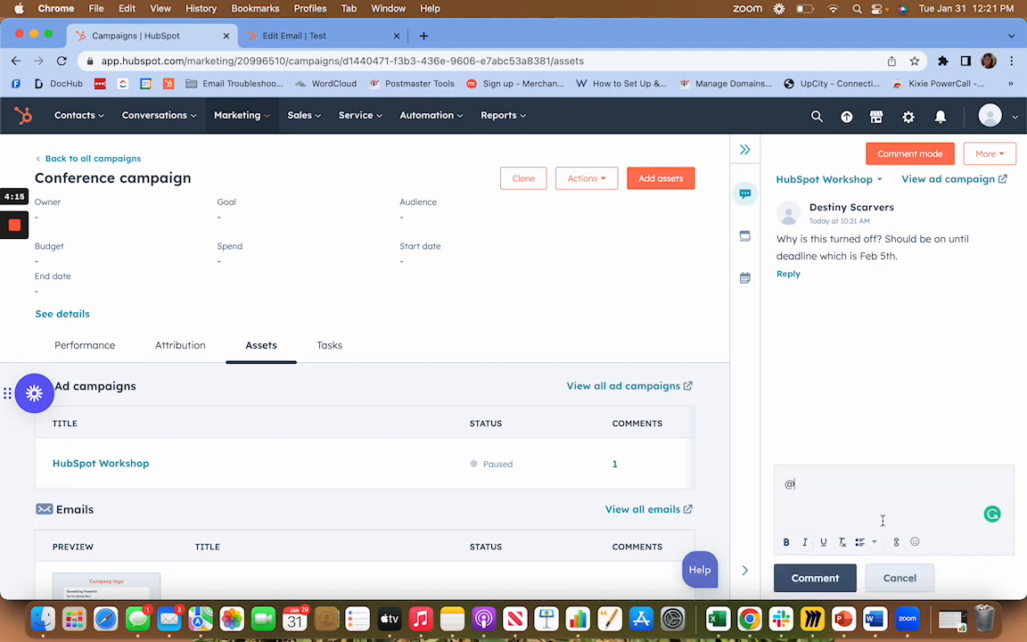
key("BackSpace")
Close the comments sidebar and check the comment counts and statuses of the campaign's ad campaigns and emails.
mouse_move(924, 243)
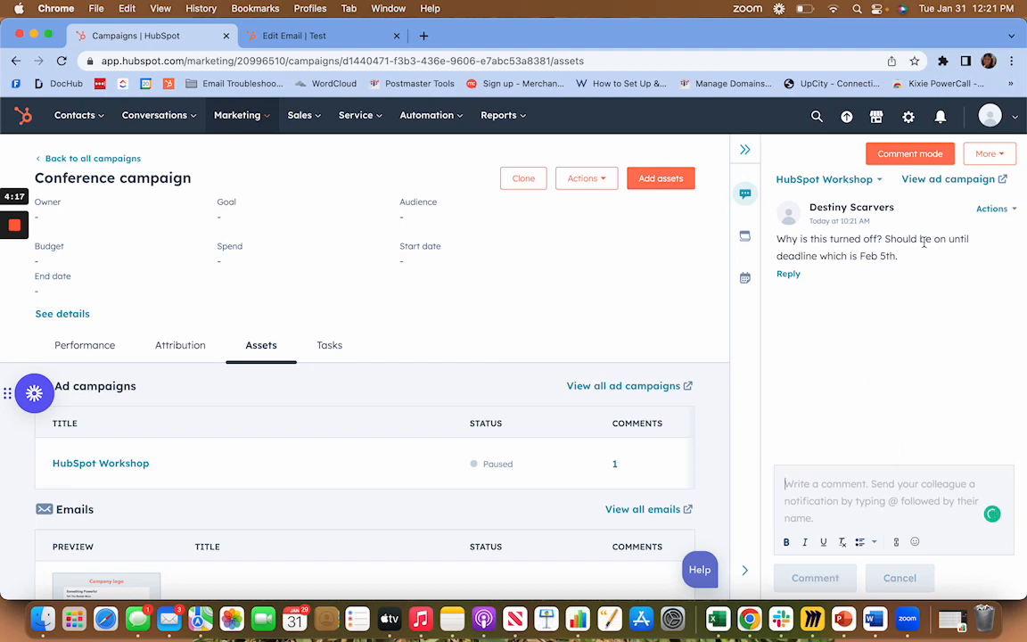
left_click(745, 152)
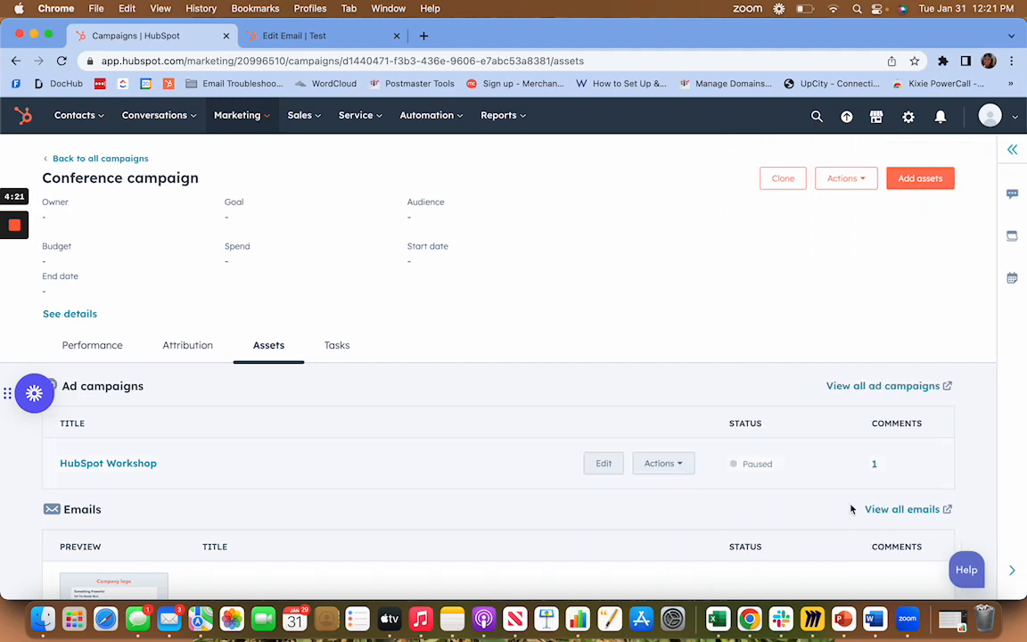
scroll(885, 497, "down", 1)
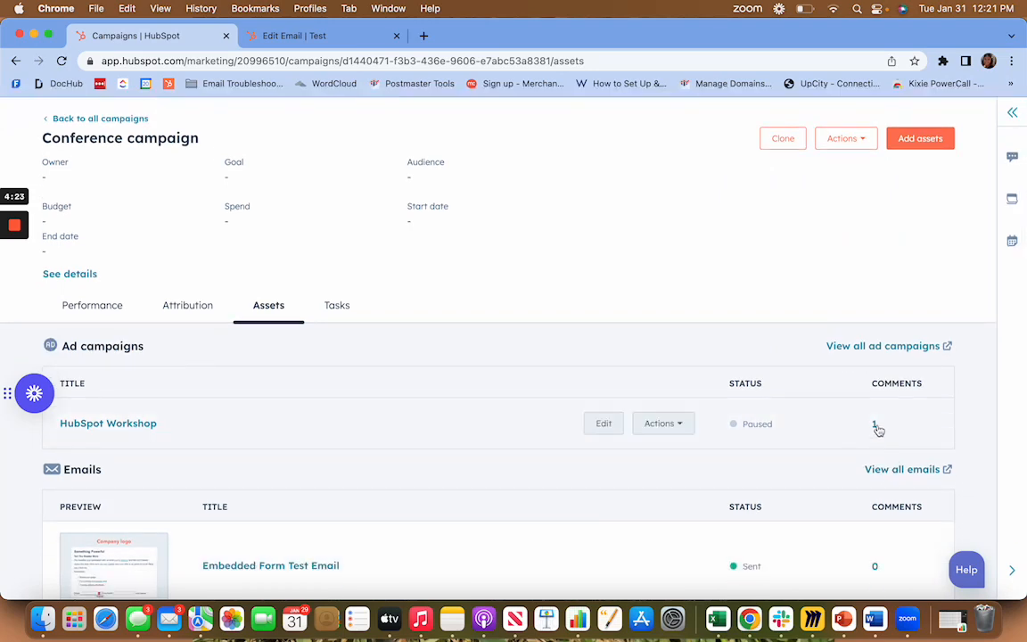
scroll(878, 430, "down", 4)
scroll(819, 523, "up", 5)
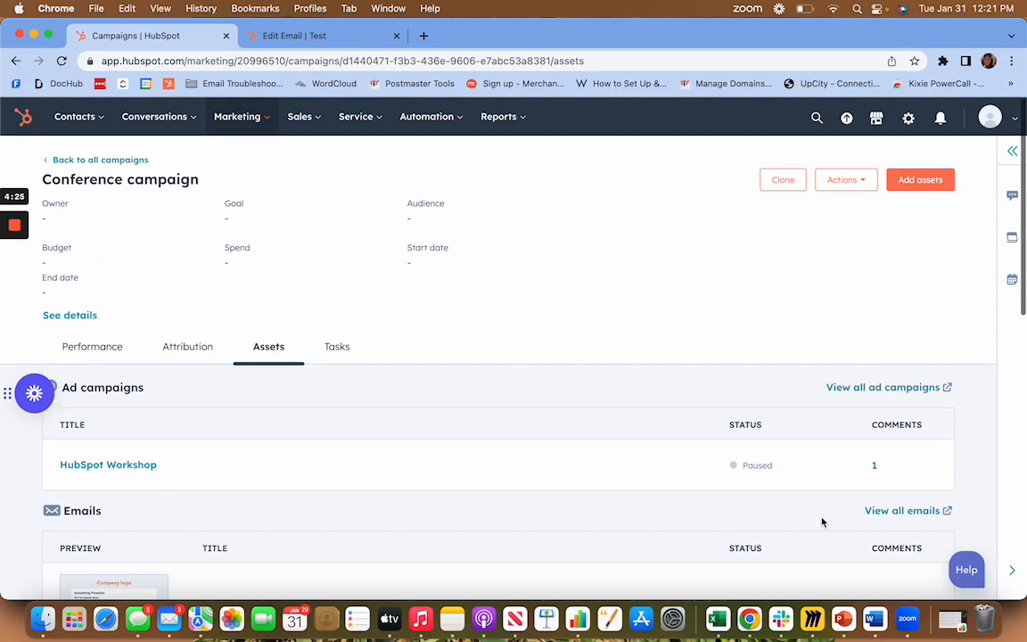
scroll(480, 419, "down", 1)
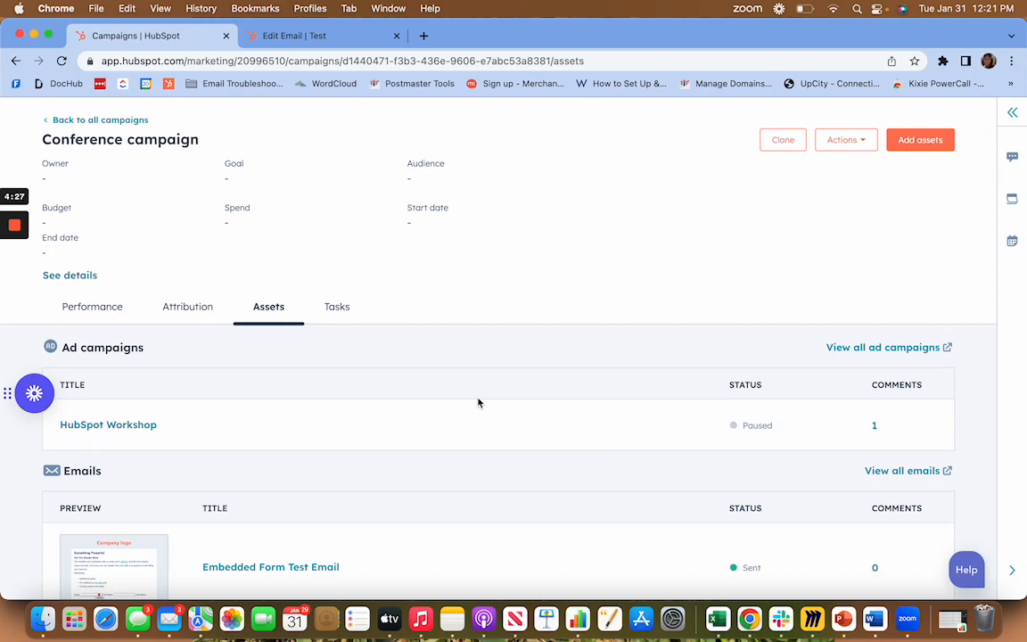
scroll(501, 497, "down", 2)
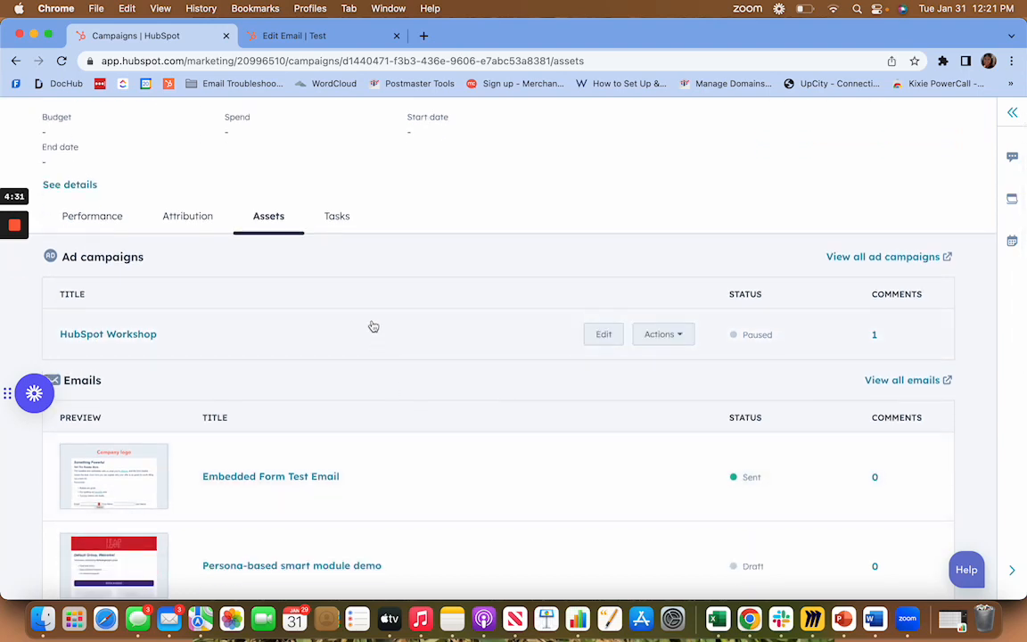
Open the Conference campaign's performance report and view the available contact attribution options.
scroll(374, 326, "down", 9)
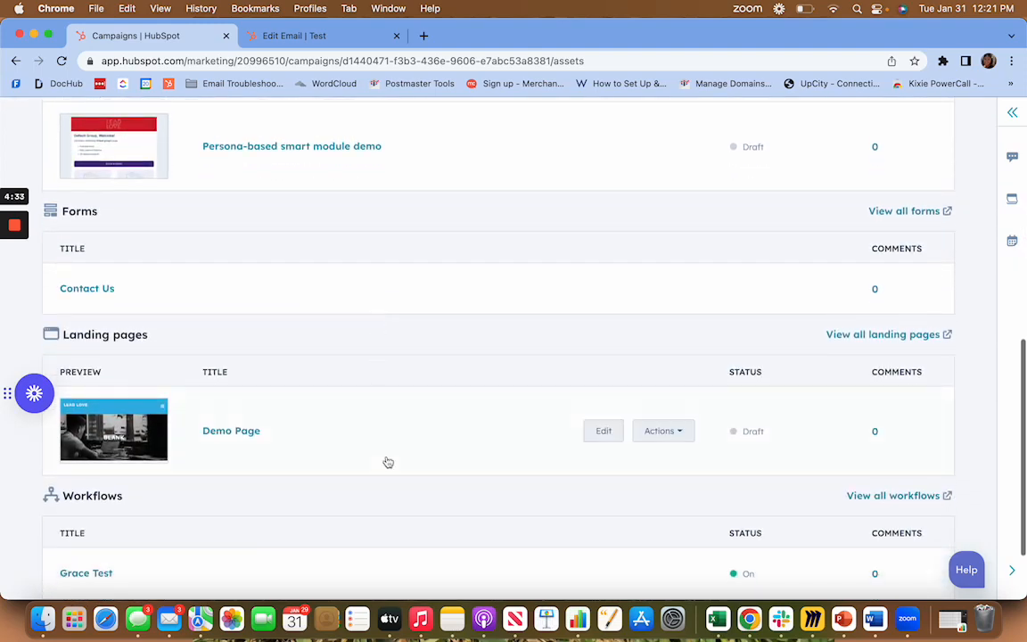
scroll(414, 365, "up", 5)
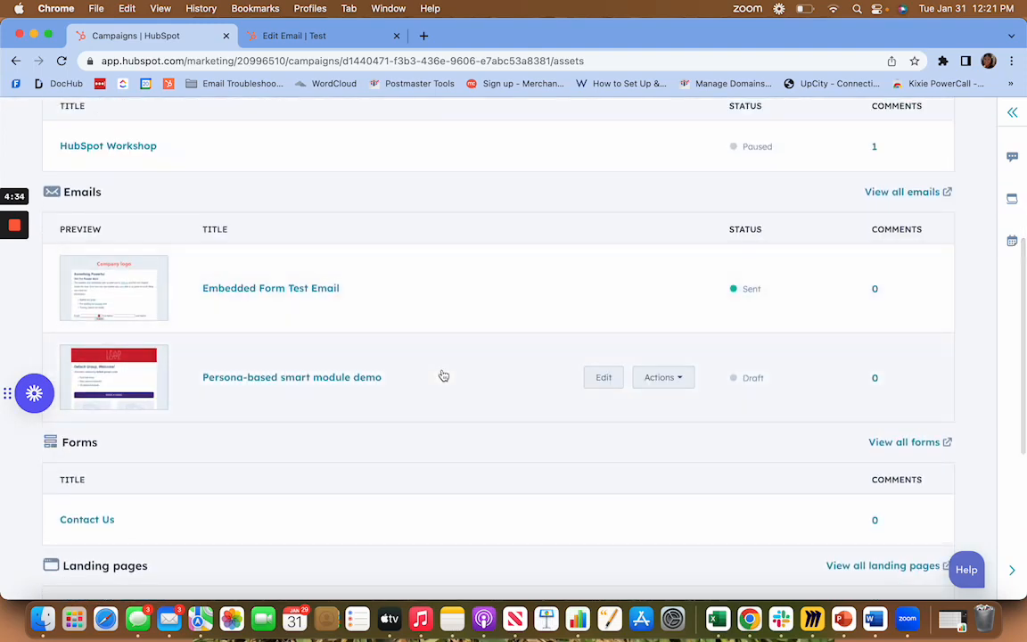
scroll(443, 376, "up", 7)
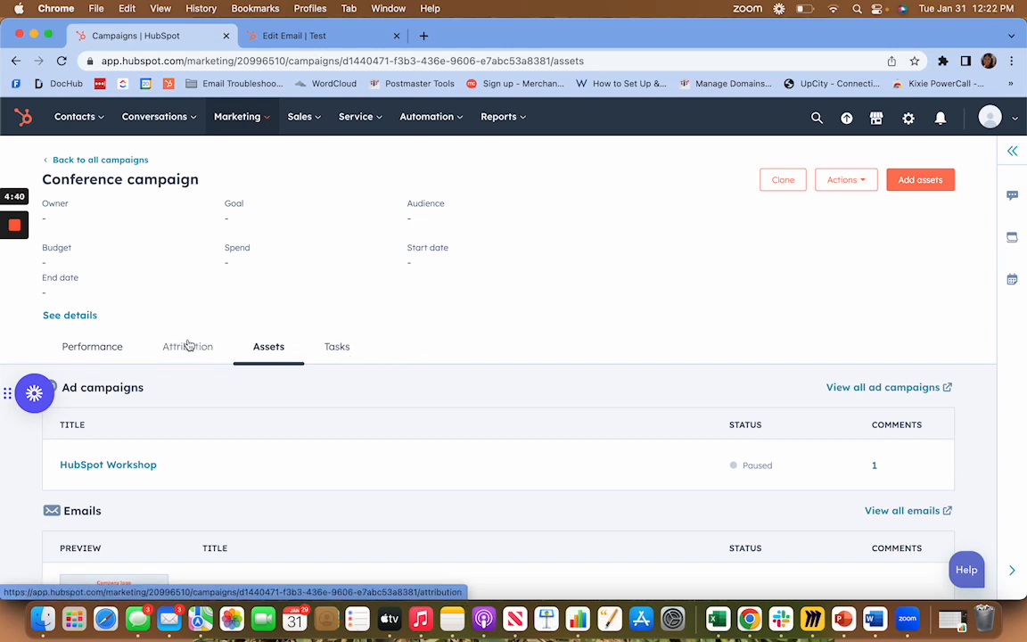
left_click(93, 346)
scroll(545, 411, "down", 1)
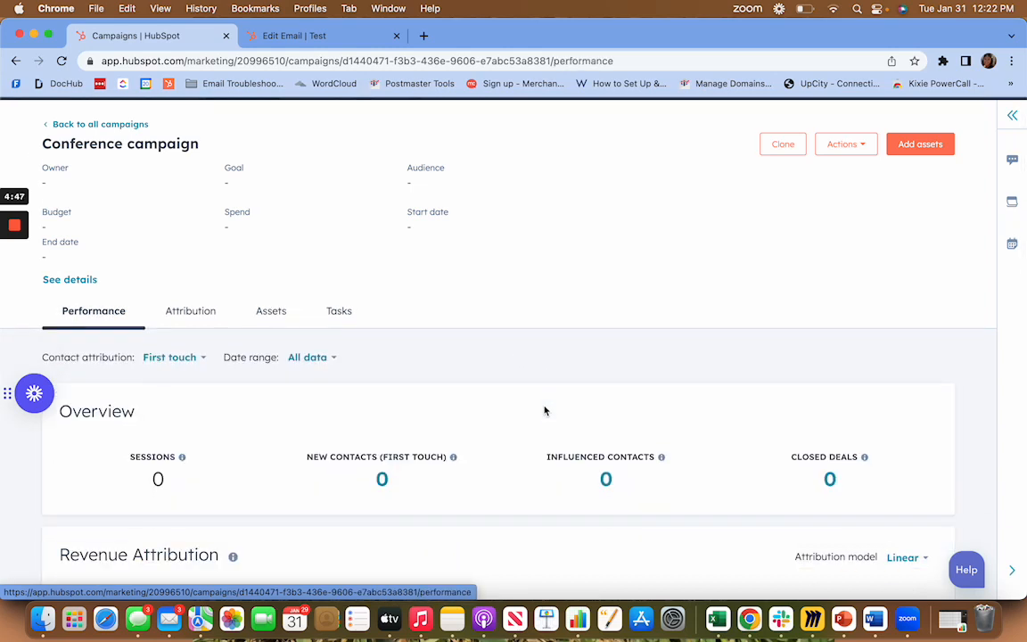
left_click(204, 360)
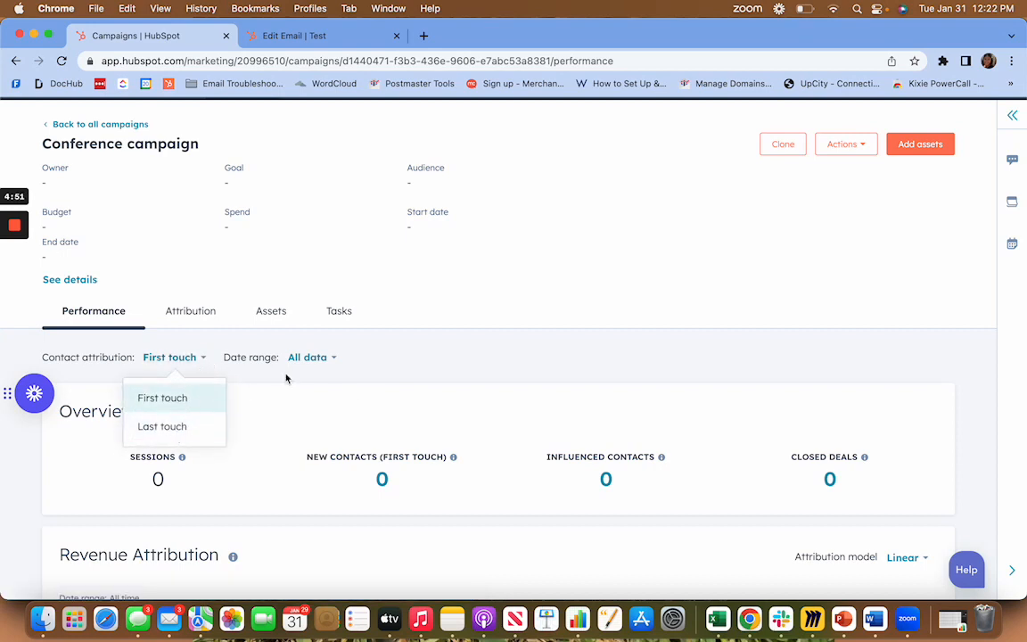
Set the performance report's date range to Last month.
left_click(326, 358)
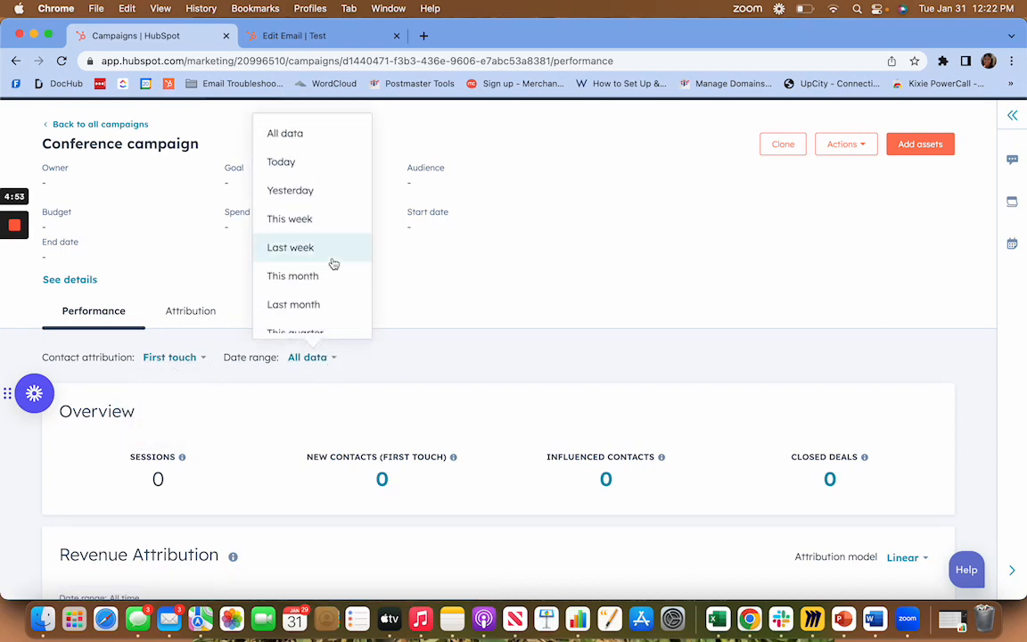
scroll(333, 259, "down", 1)
scroll(336, 223, "up", 3)
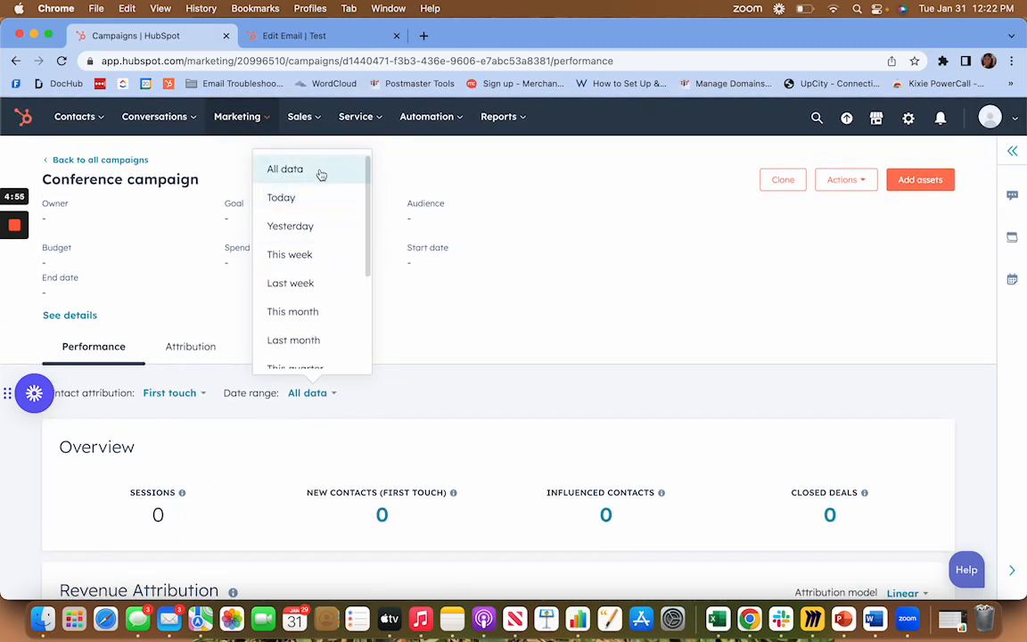
left_click(321, 174)
left_click(332, 393)
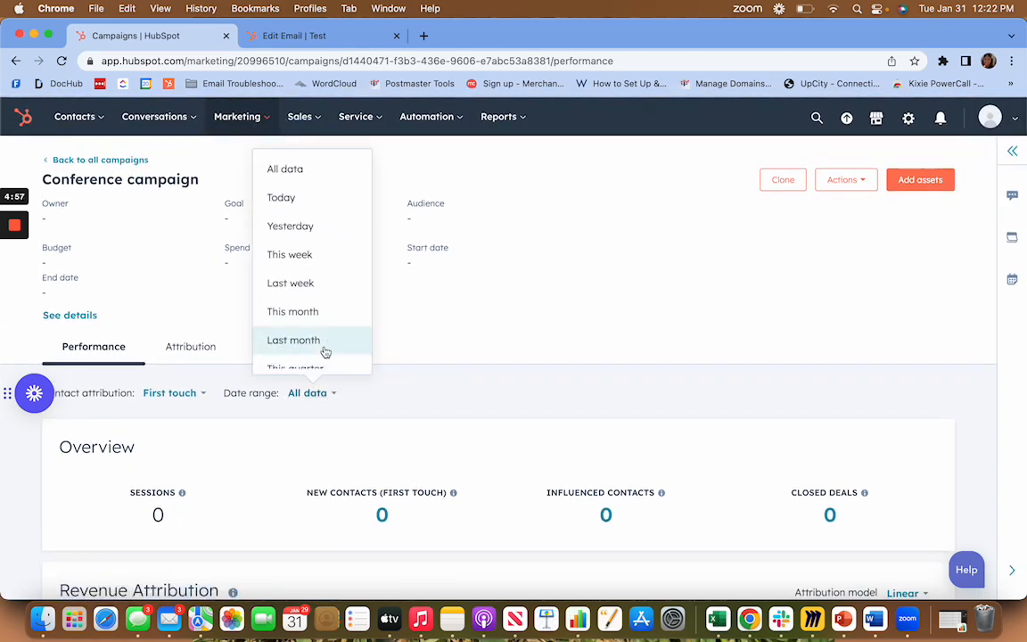
left_click(314, 341)
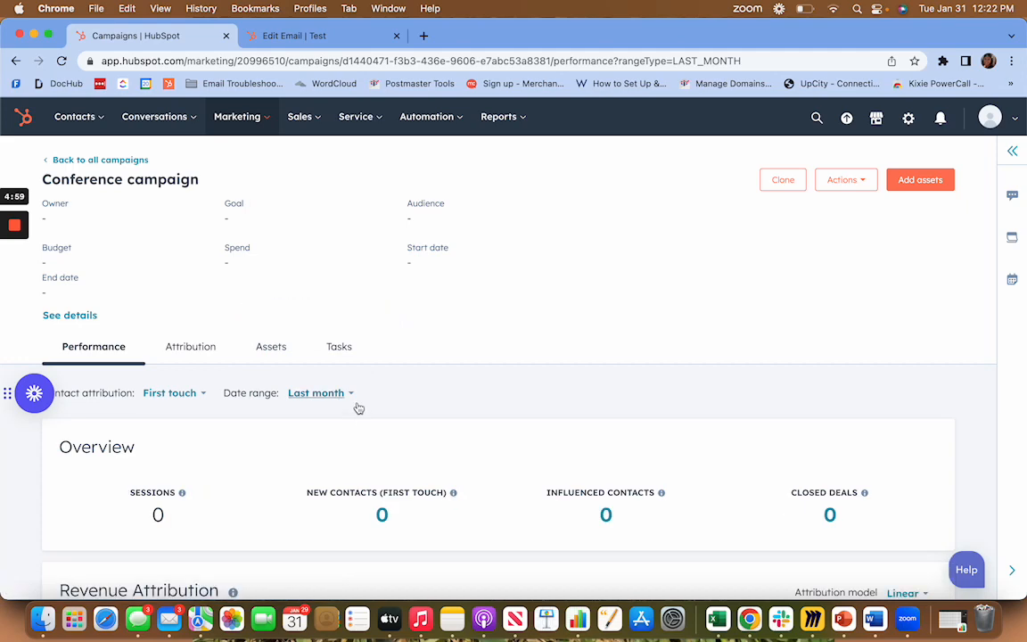
Review the campaign's overview metrics and revenue attribution, including the link to the attribution report builder.
scroll(356, 401, "down", 1)
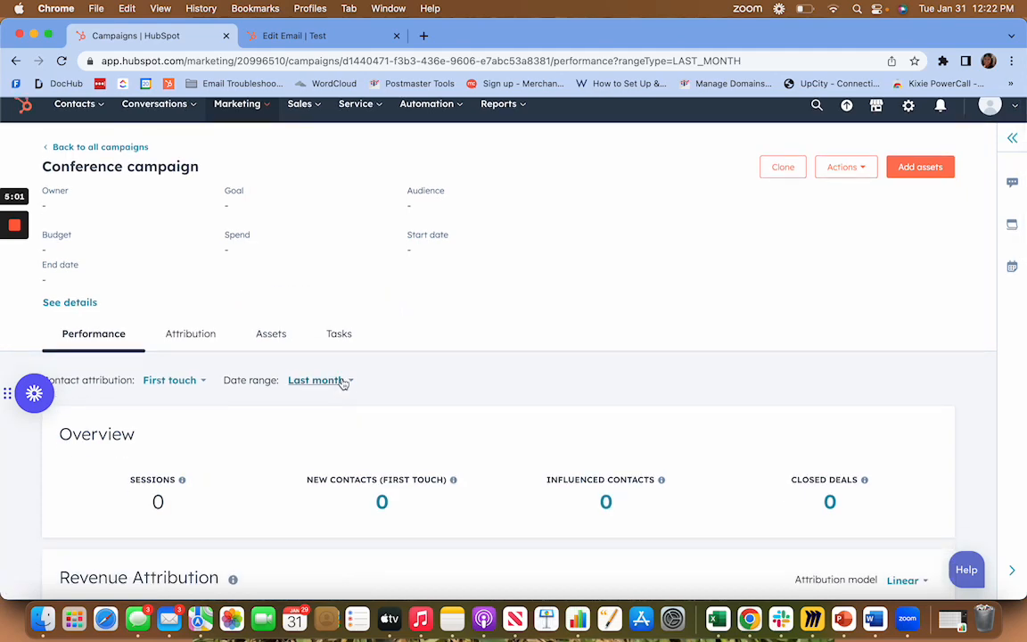
scroll(344, 383, "down", 3)
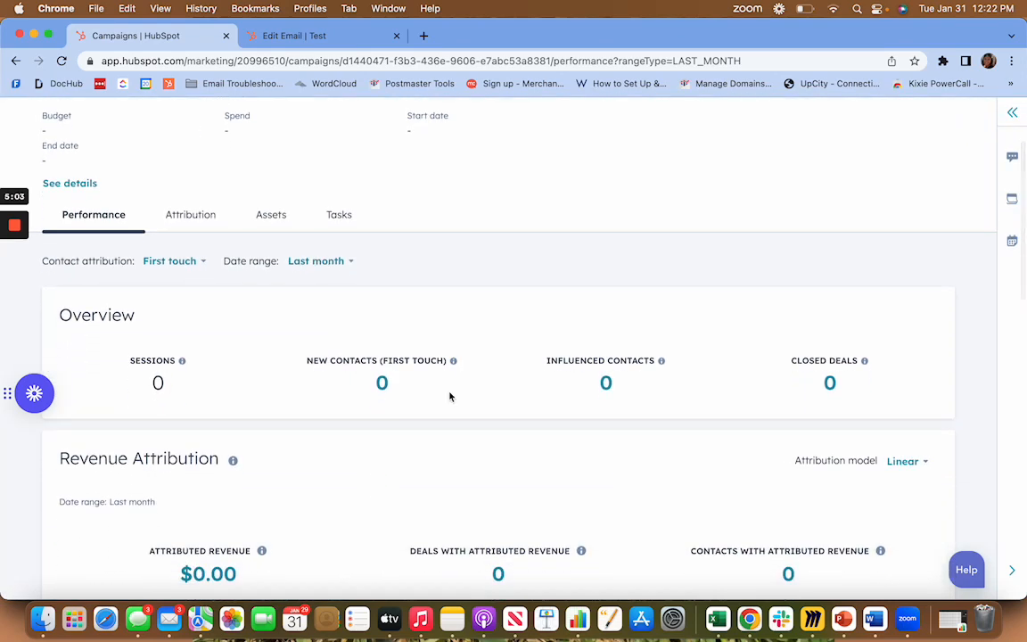
scroll(445, 344, "down", 2)
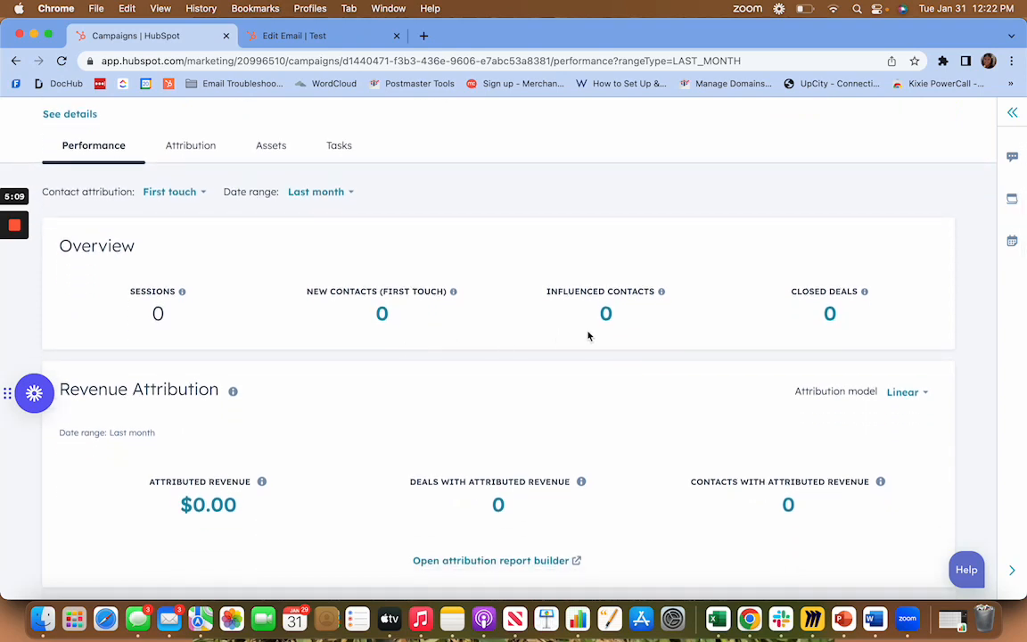
scroll(587, 336, "down", 3)
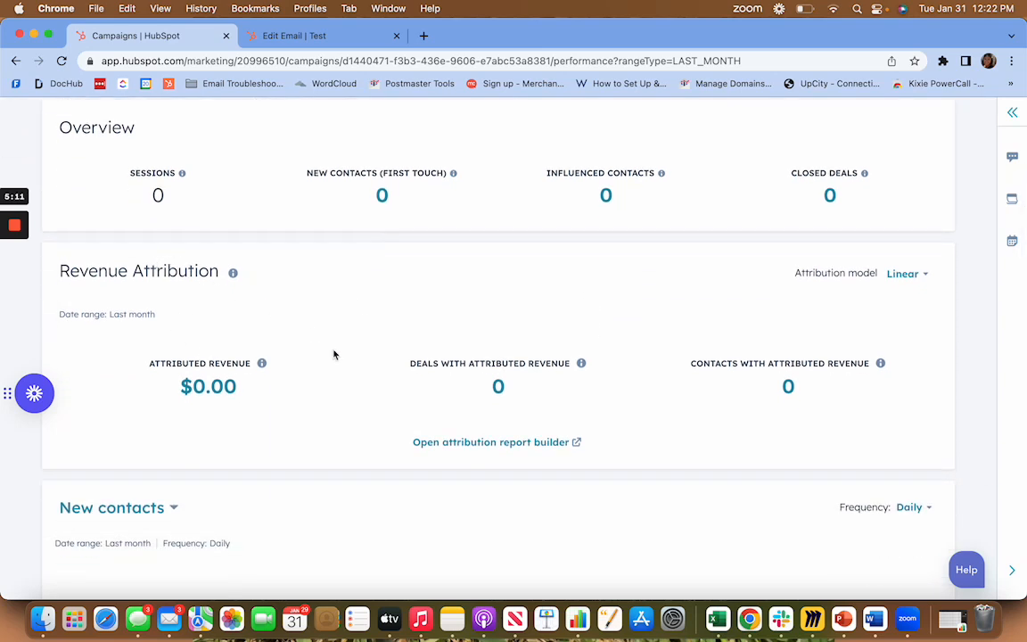
scroll(671, 400, "down", 2)
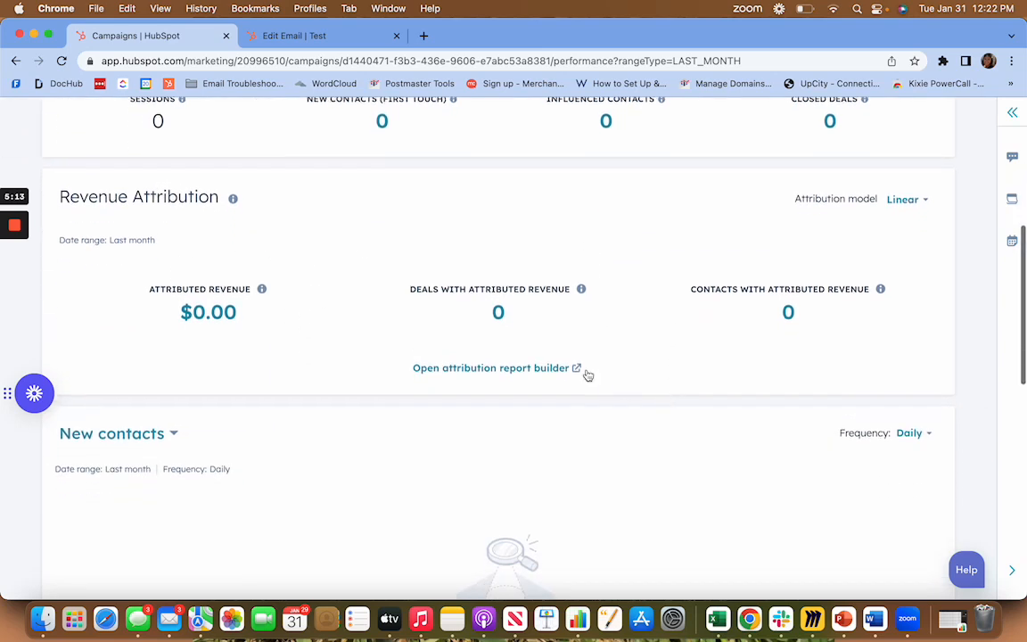
right_click(550, 369)
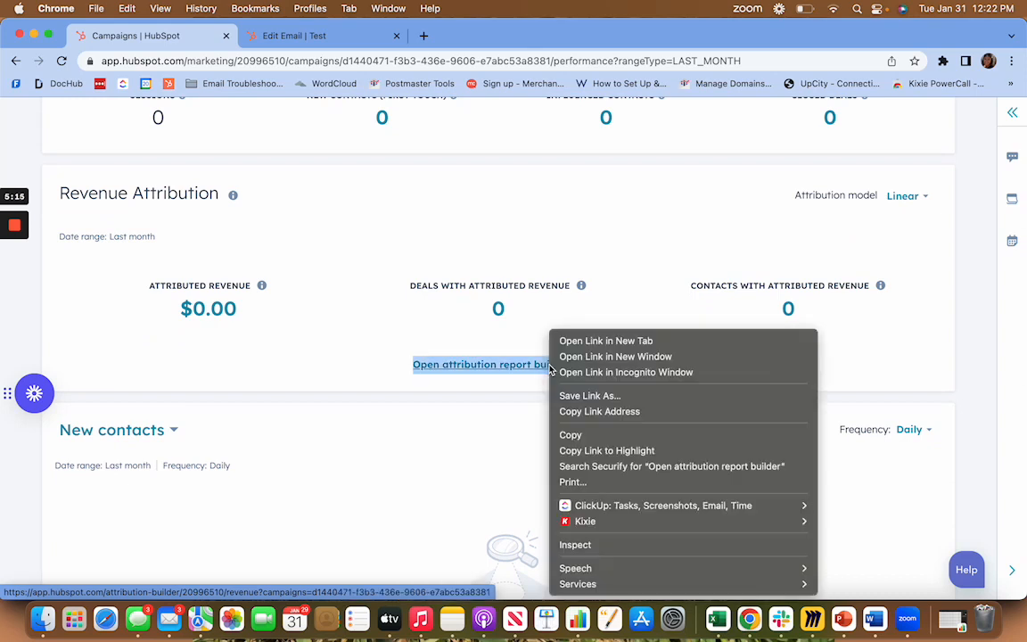
left_click(410, 322)
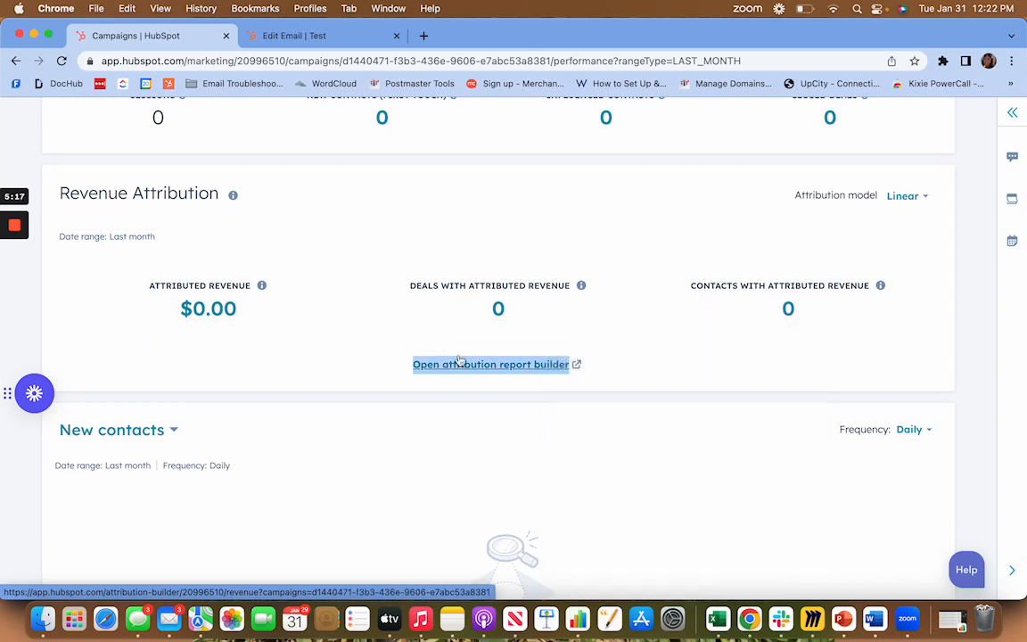
Examine the new contacts chart and the summary metrics for each asset type in the campaign.
scroll(588, 343, "down", 1)
scroll(621, 335, "down", 1)
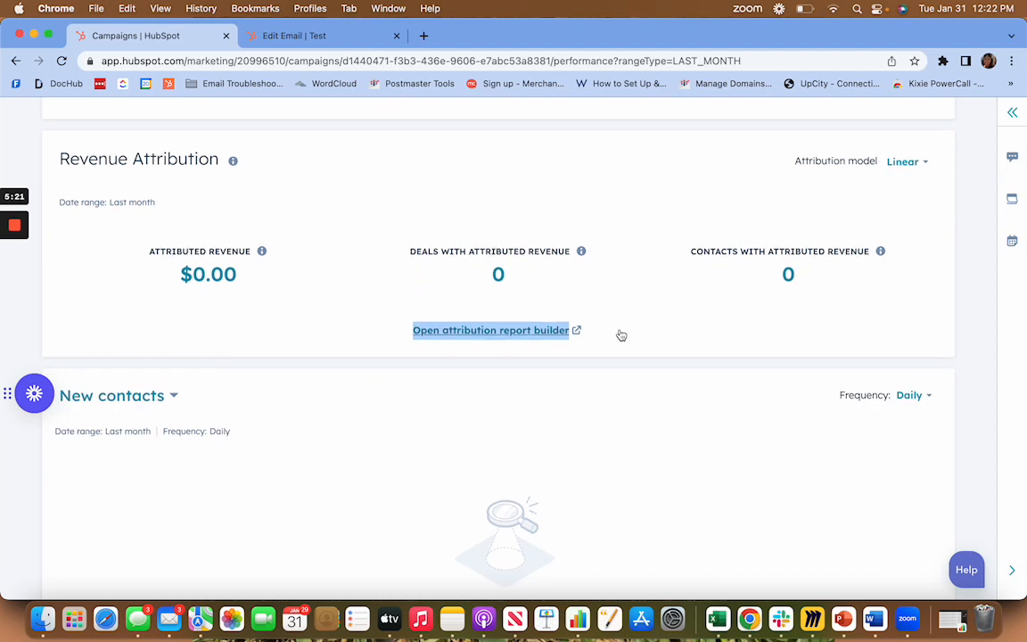
scroll(618, 335, "down", 5)
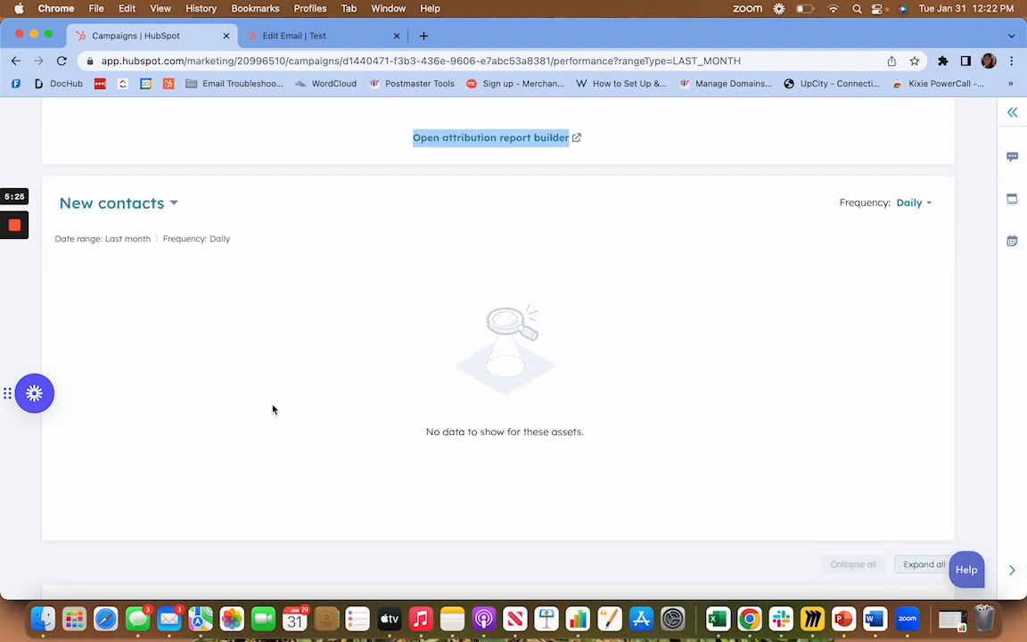
scroll(585, 347, "down", 10)
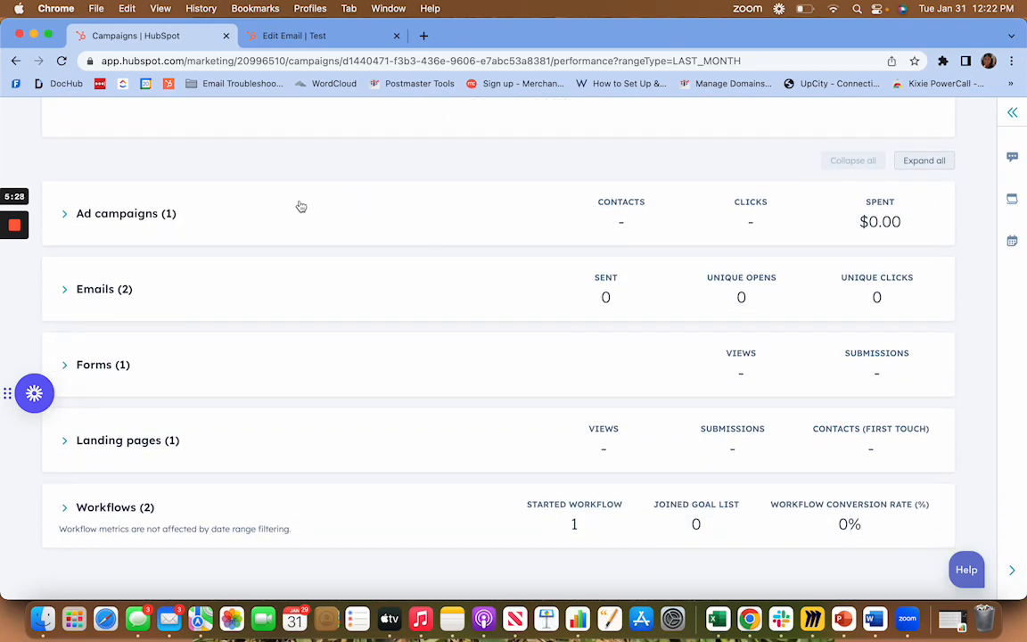
scroll(299, 206, "up", 20)
scroll(264, 372, "down", 15)
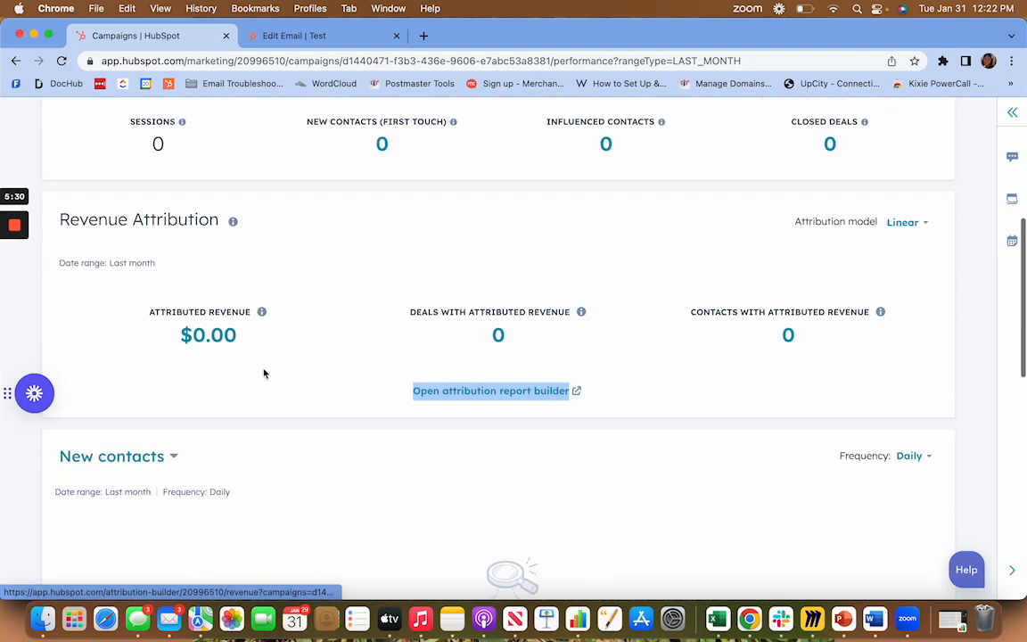
Expand the ad campaigns and emails sections to view the performance of each individual asset.
left_click(206, 185)
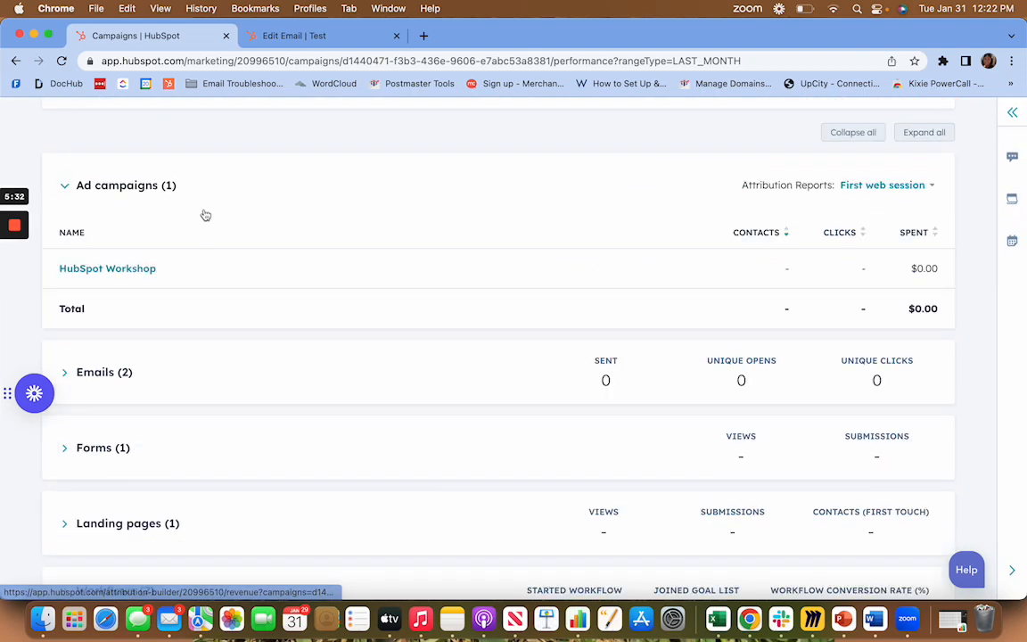
left_click(145, 379)
scroll(144, 378, "down", 2)
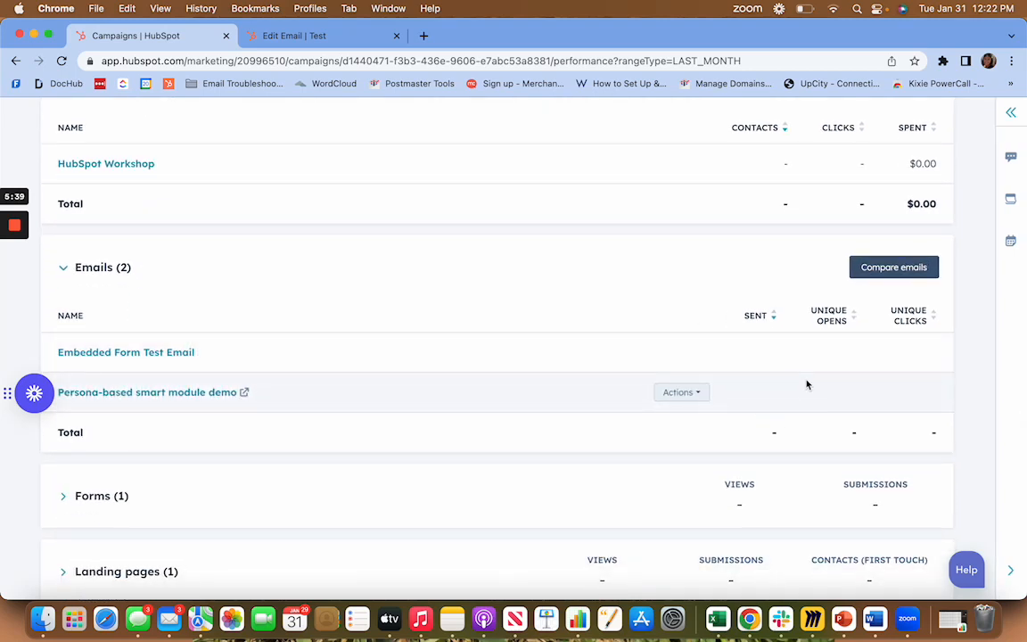
Compare the campaign's two emails and review their overall performance and open performance side by side.
left_click(888, 270)
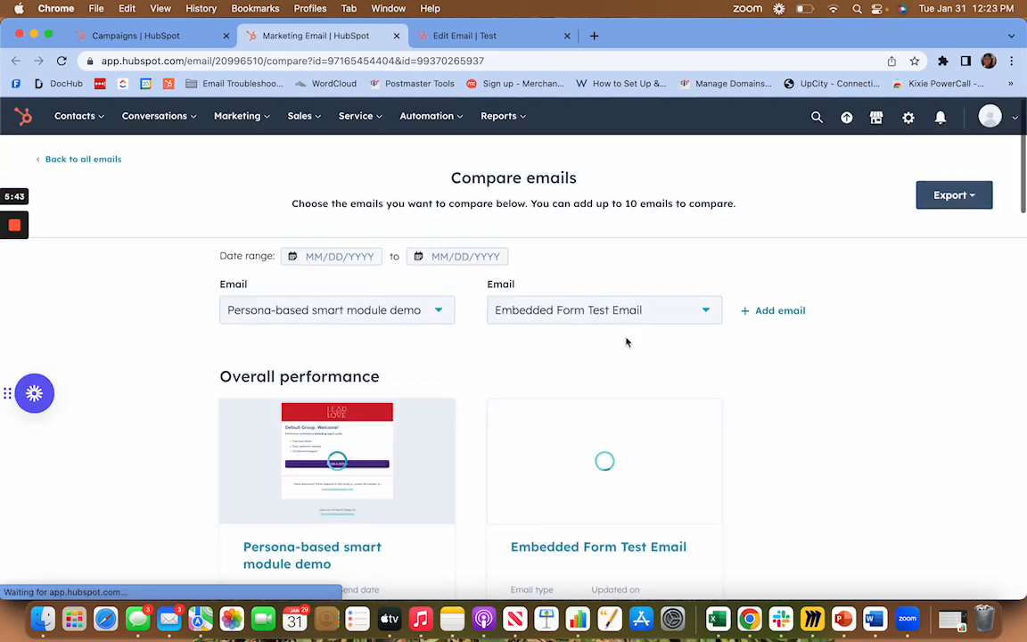
scroll(475, 393, "down", 3)
scroll(475, 393, "down", 6)
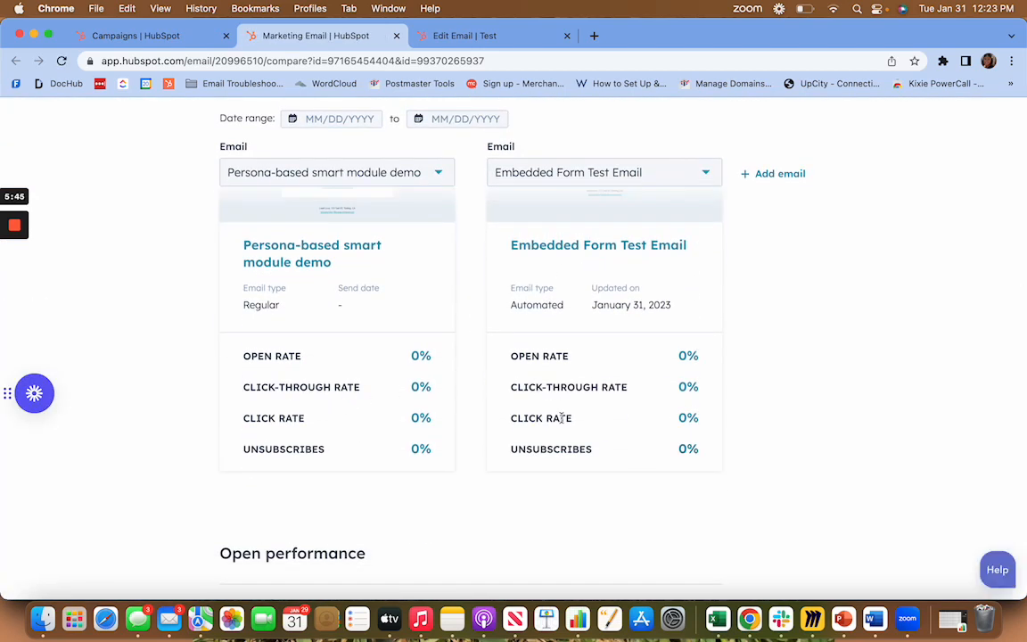
scroll(556, 364, "down", 6)
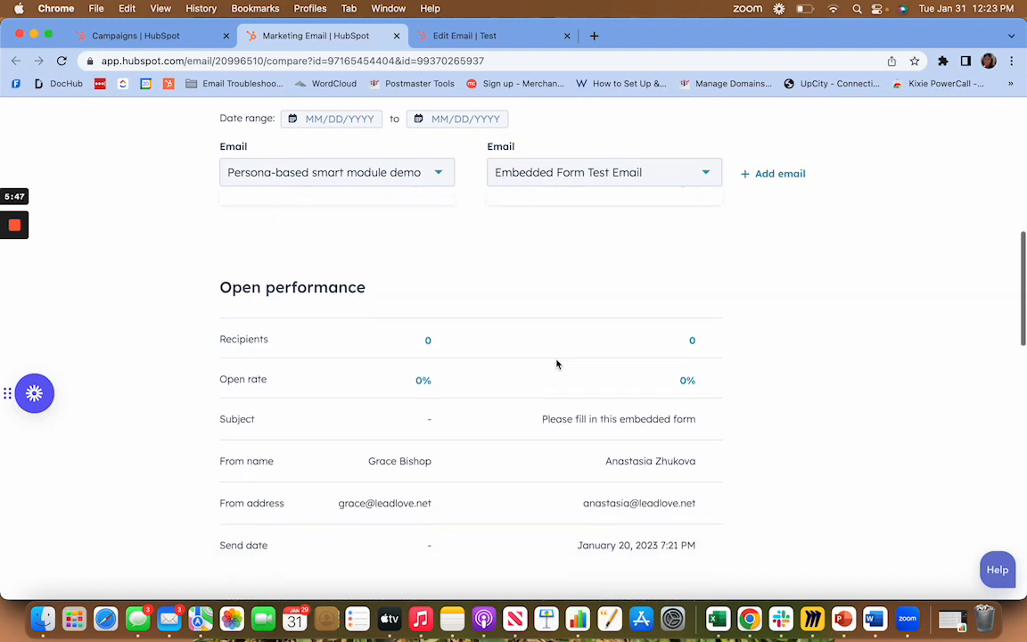
scroll(556, 364, "up", 6)
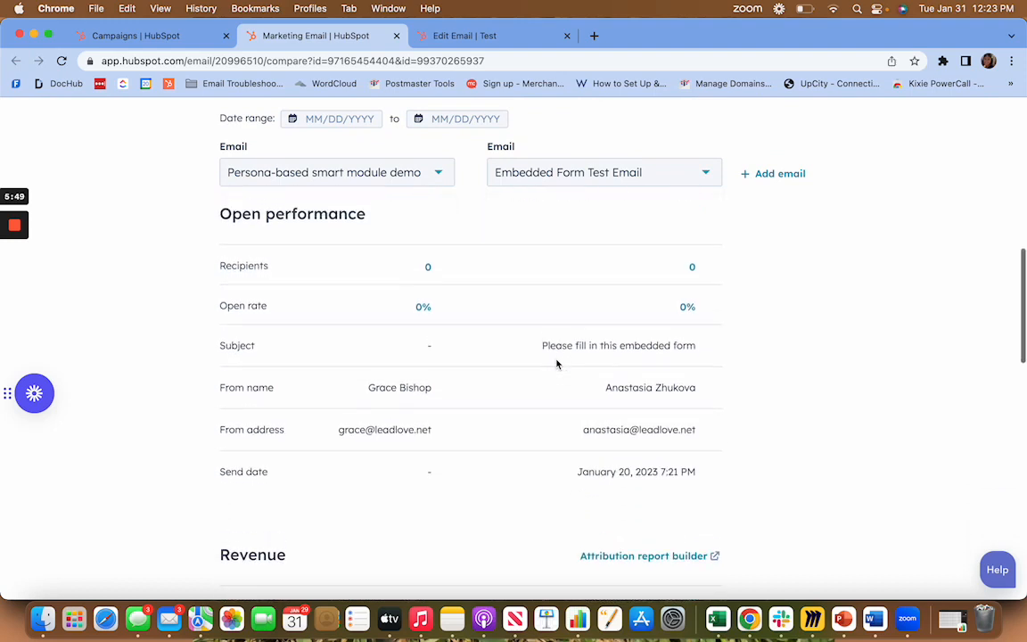
scroll(564, 378, "up", 2)
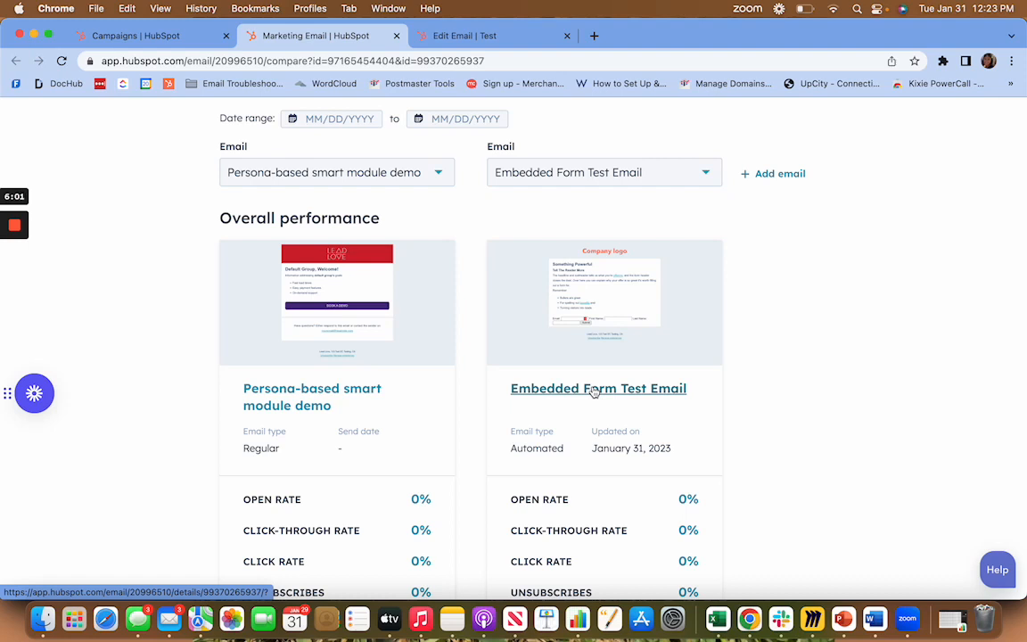
scroll(564, 302, "up", 2)
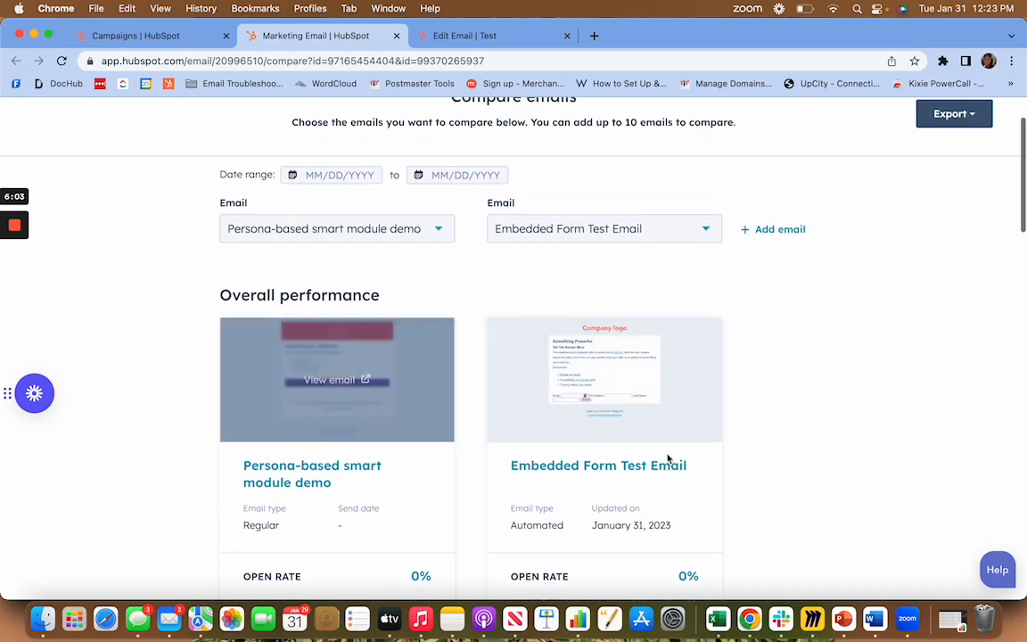
scroll(666, 457, "up", 2)
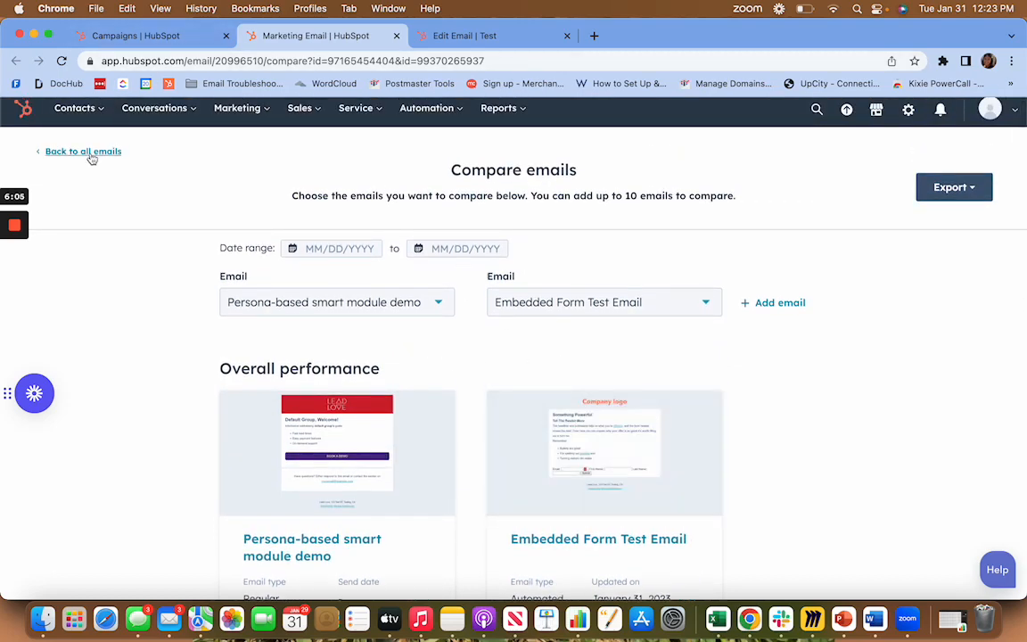
Return to the campaign's performance report and expand the forms, landing pages and workflows sections to review their metrics.
left_click(125, 37)
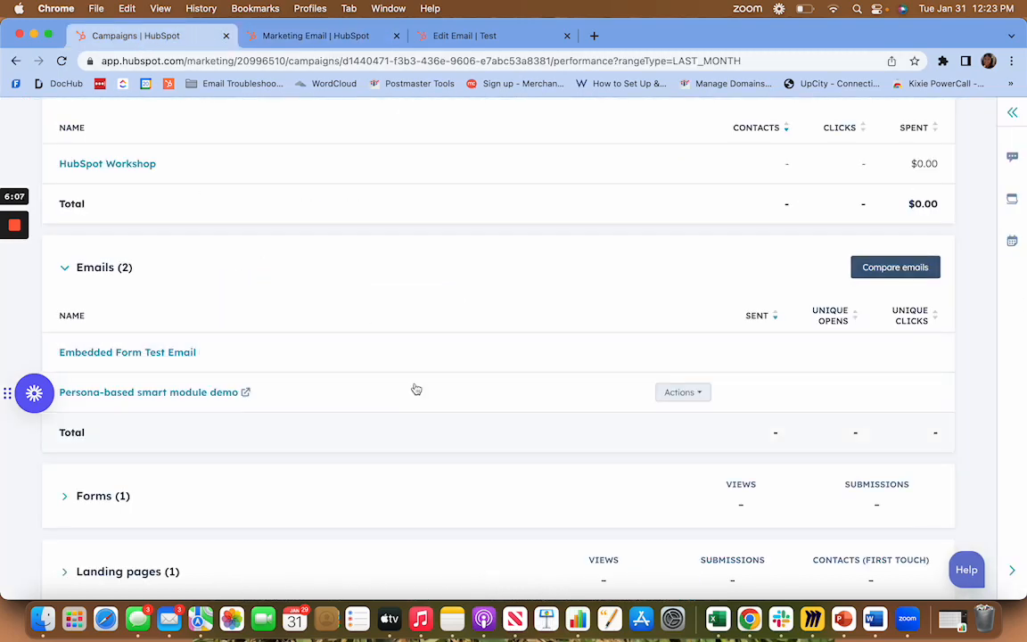
scroll(416, 383, "down", 4)
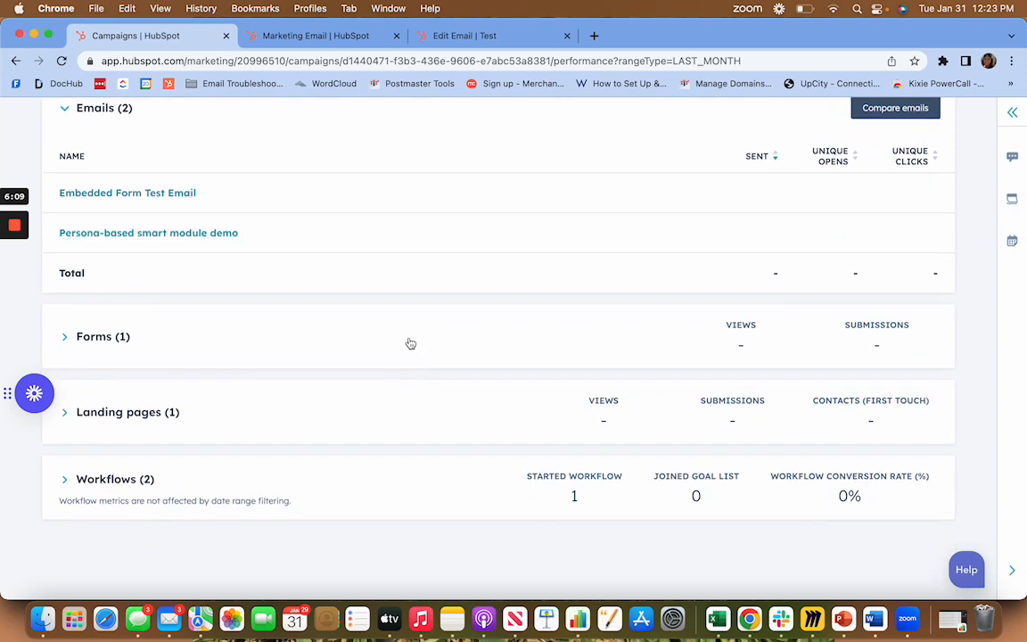
left_click(409, 341)
scroll(607, 419, "down", 2)
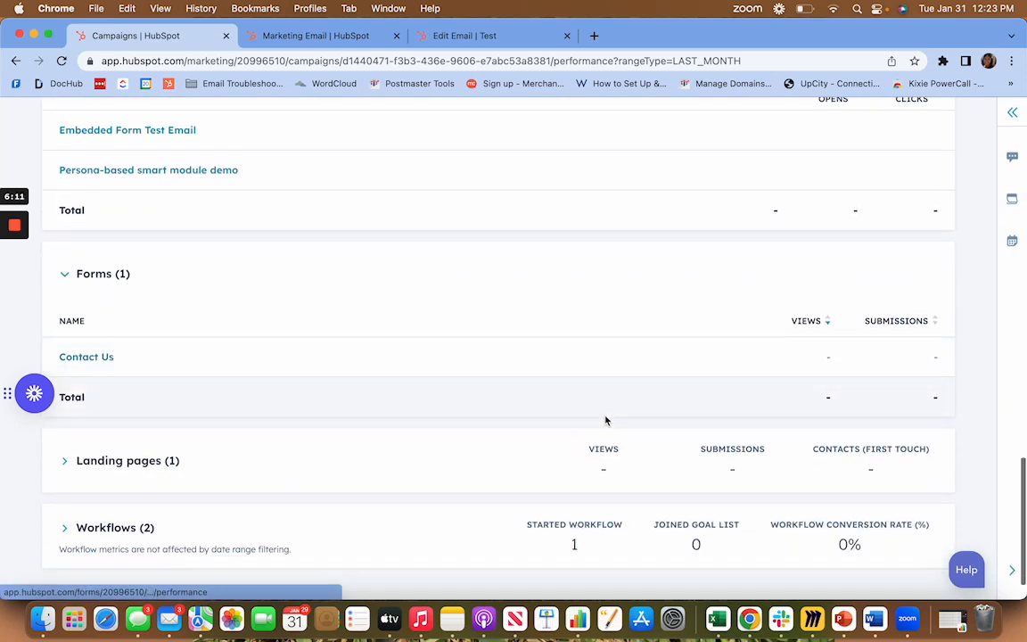
scroll(731, 348, "down", 1)
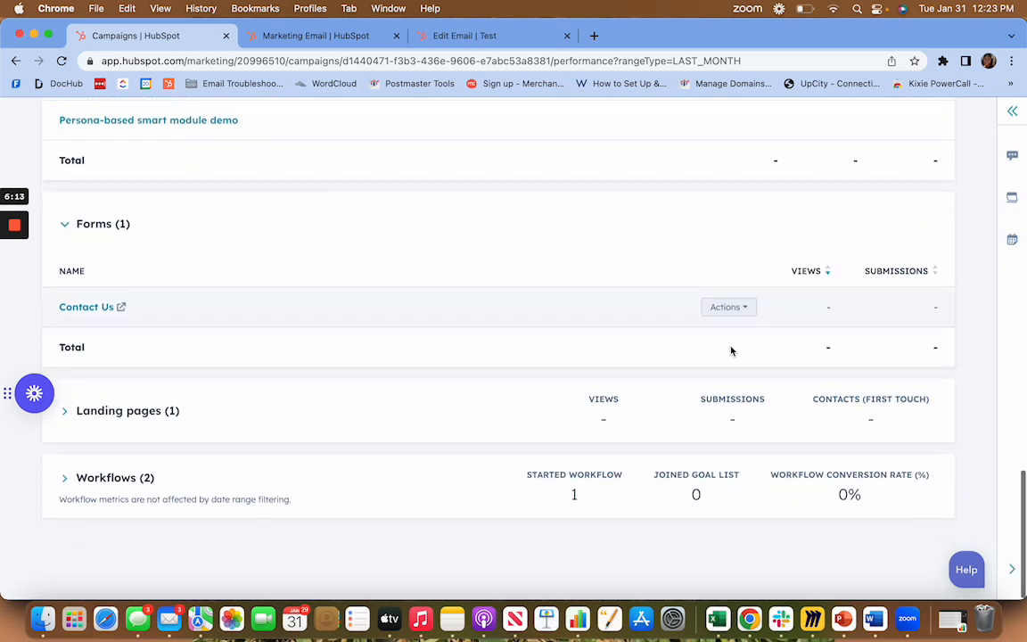
left_click(344, 410)
scroll(344, 410, "down", 3)
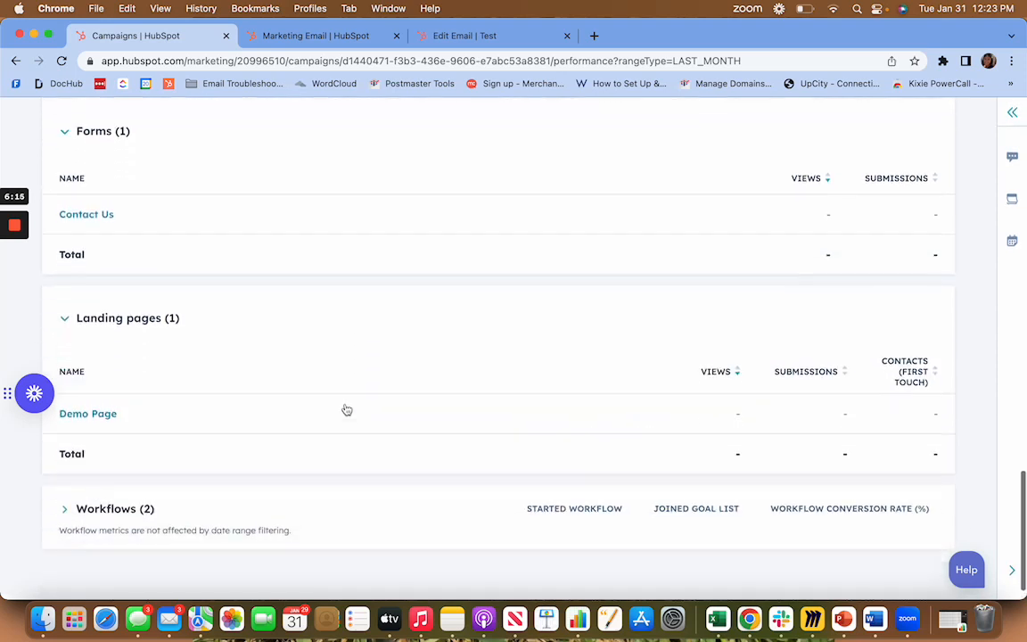
left_click(300, 474)
scroll(302, 474, "down", 3)
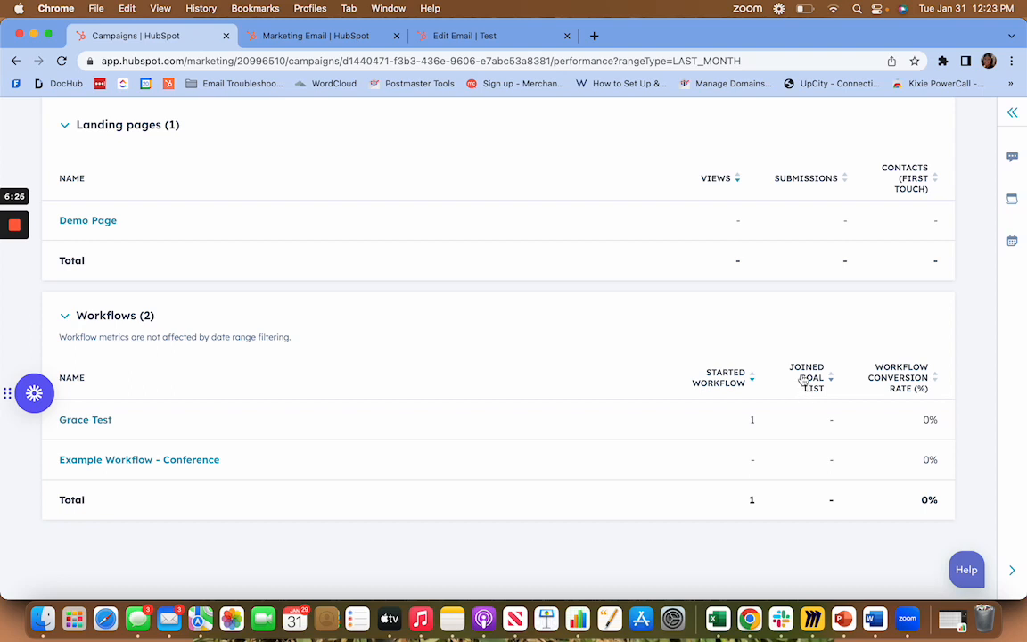
Sort the campaign's workflows by joined goal list and open the first workflow's goals page in a separate browser tab.
left_click(813, 388)
right_click(87, 421)
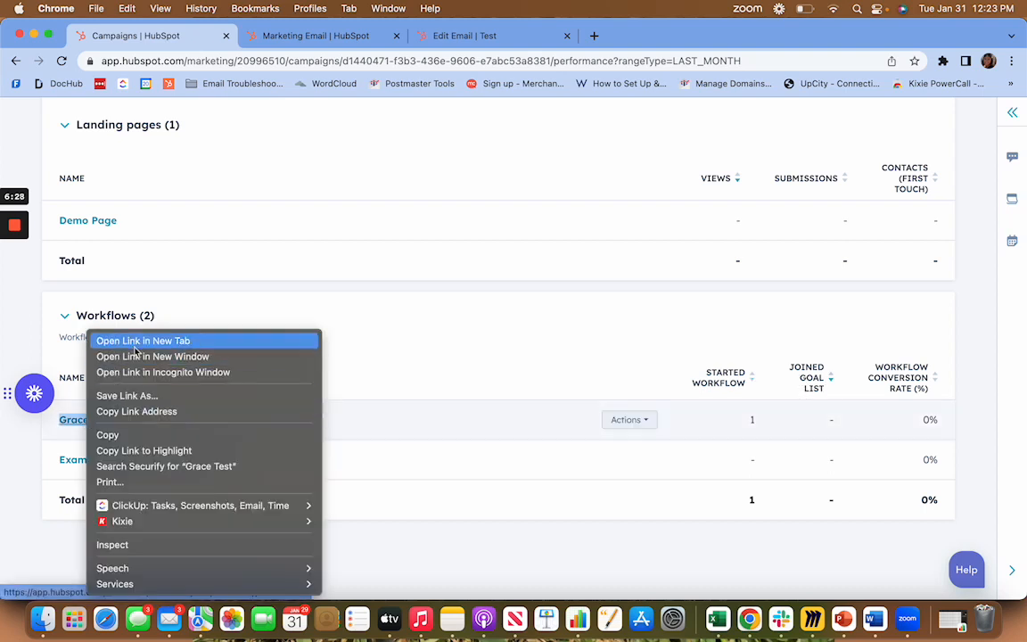
left_click(142, 340)
left_click(427, 38)
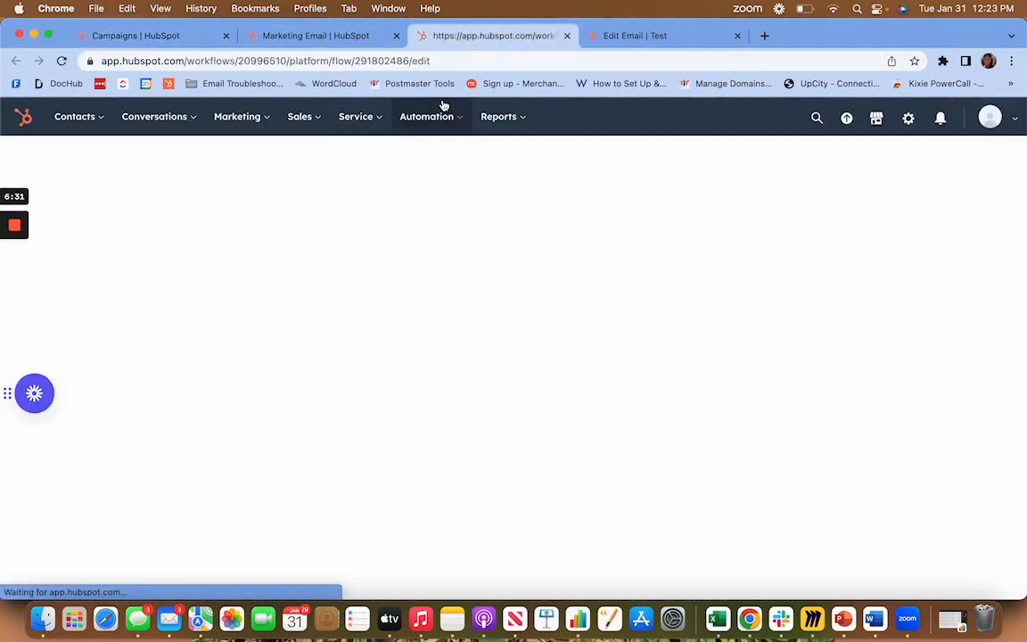
left_click(511, 156)
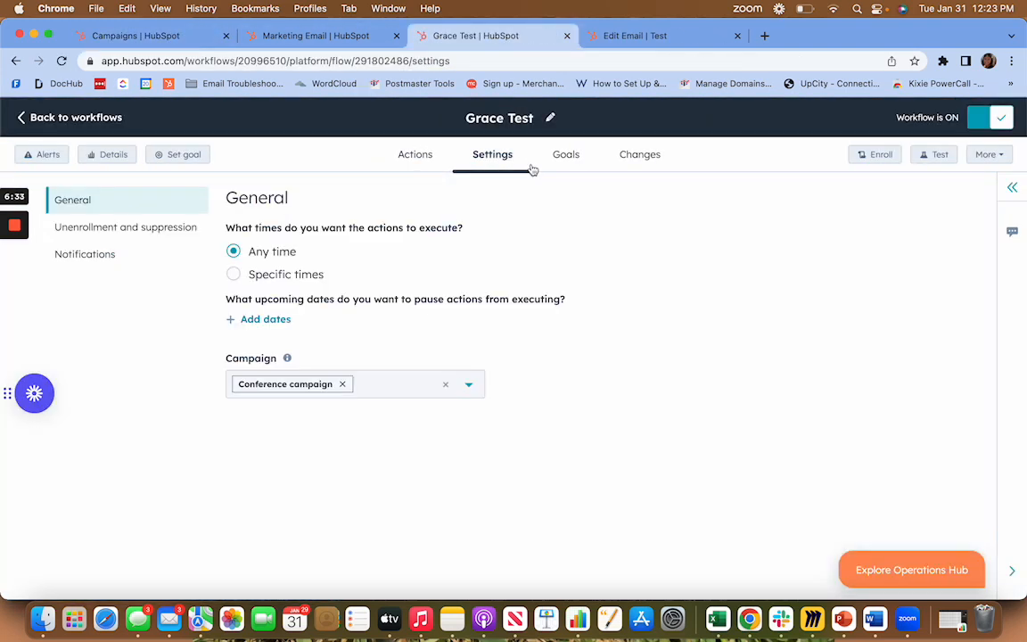
left_click(550, 170)
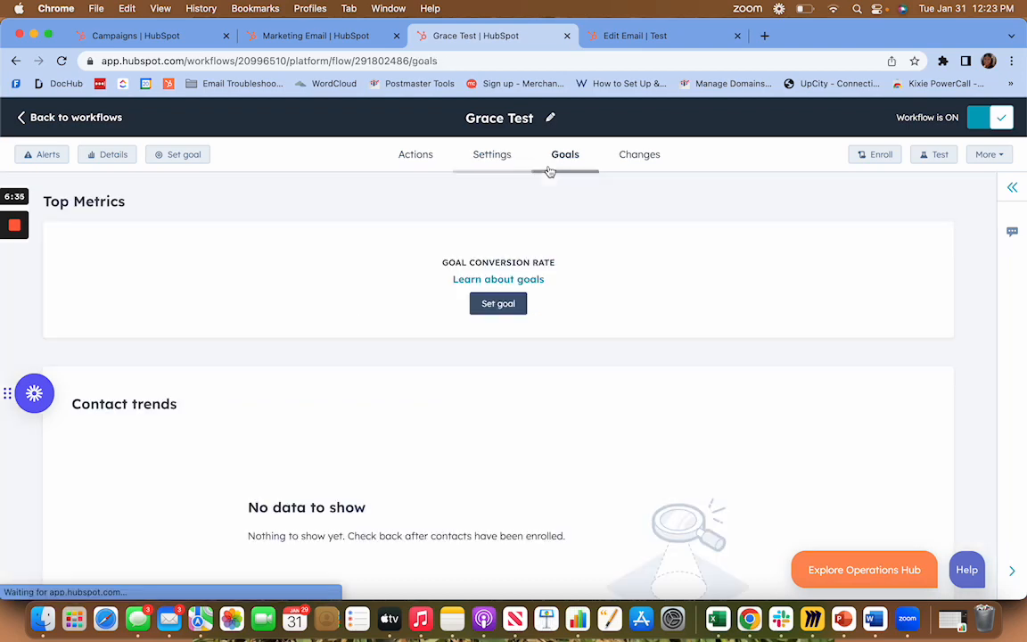
Start setting a workflow goal based on form submissions, choosing the Contact Us form filled out on any page.
left_click(504, 302)
scroll(460, 311, "down", 4)
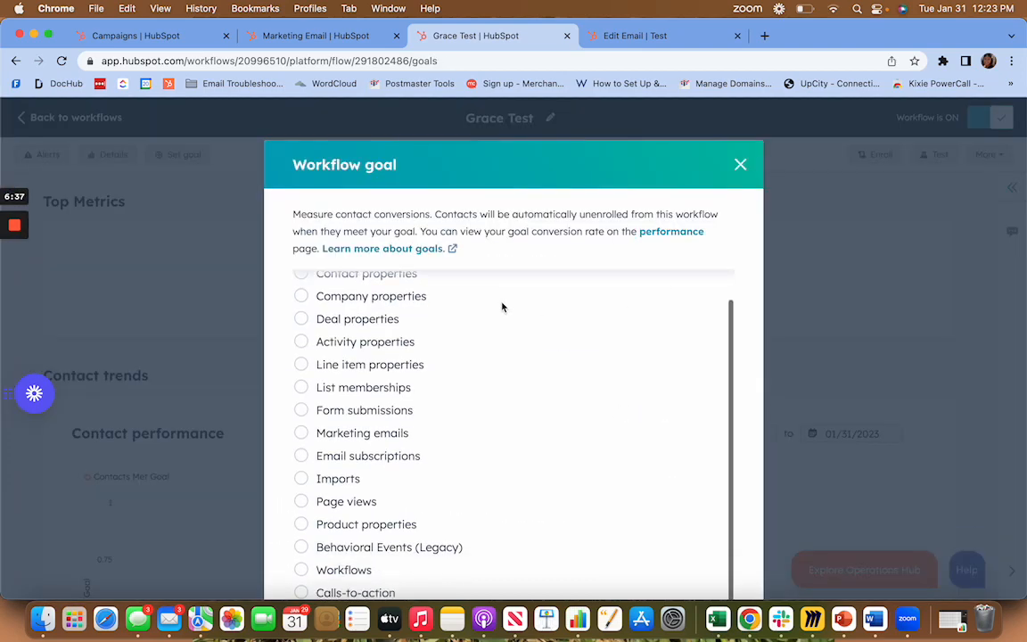
left_click(360, 363)
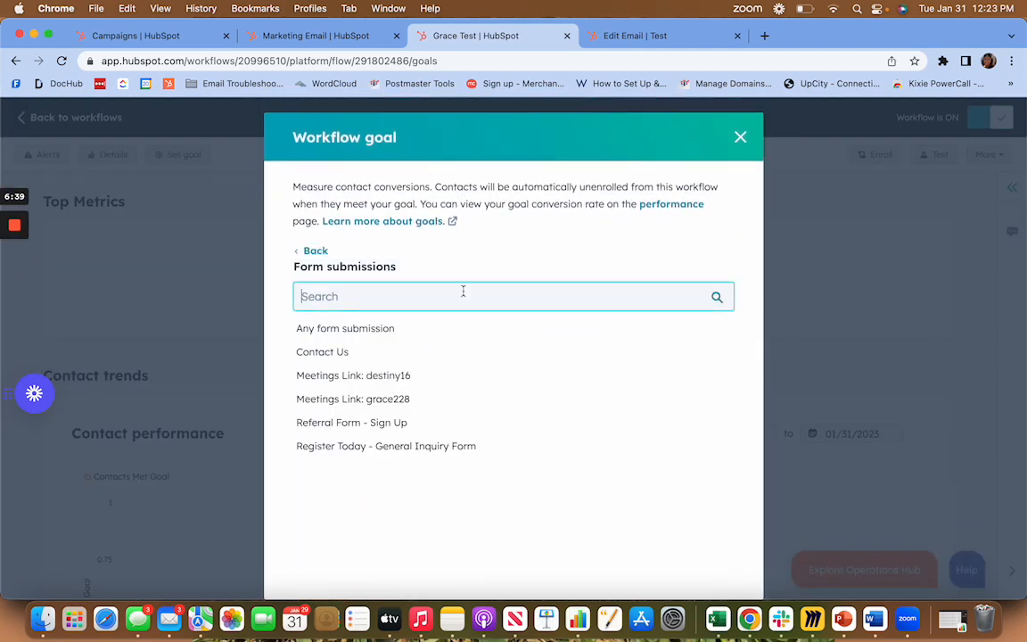
left_click(389, 354)
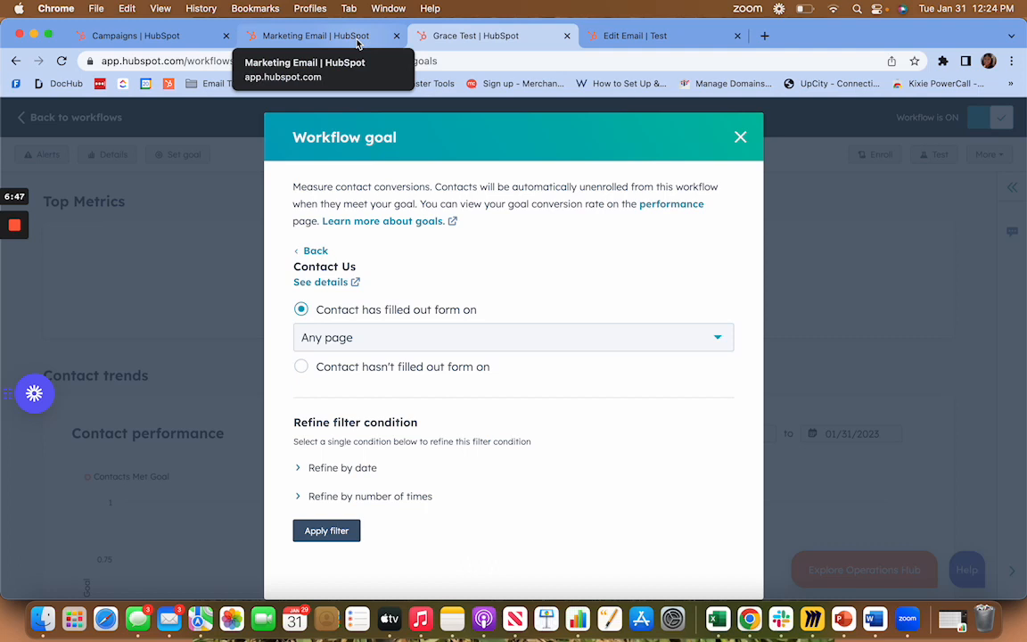
Return to the campaign's performance report and review it from the workflow metrics back up to the overview.
left_click(194, 37)
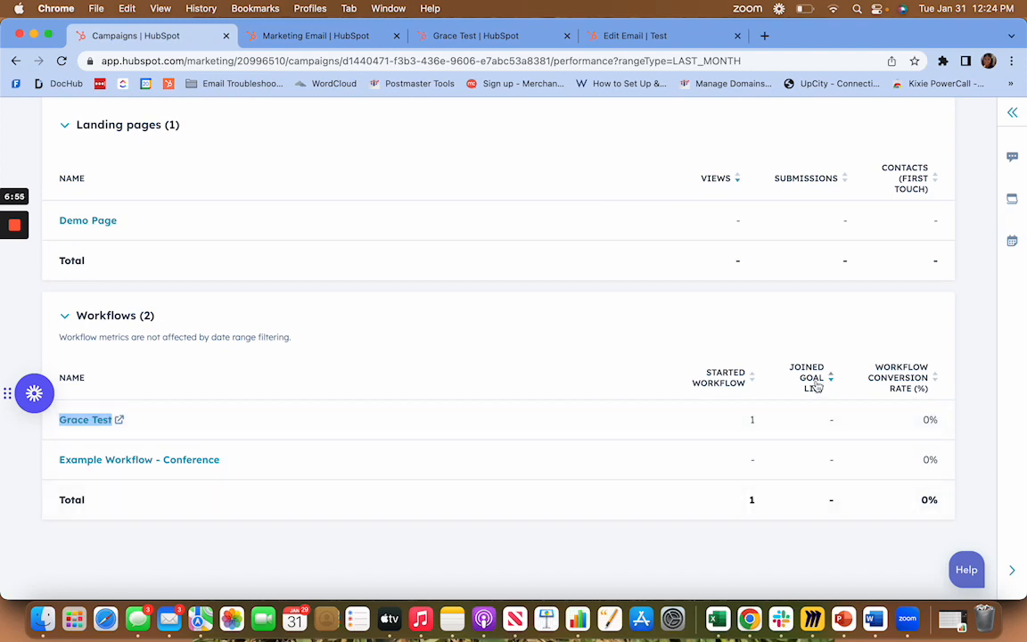
scroll(912, 421, "up", 15)
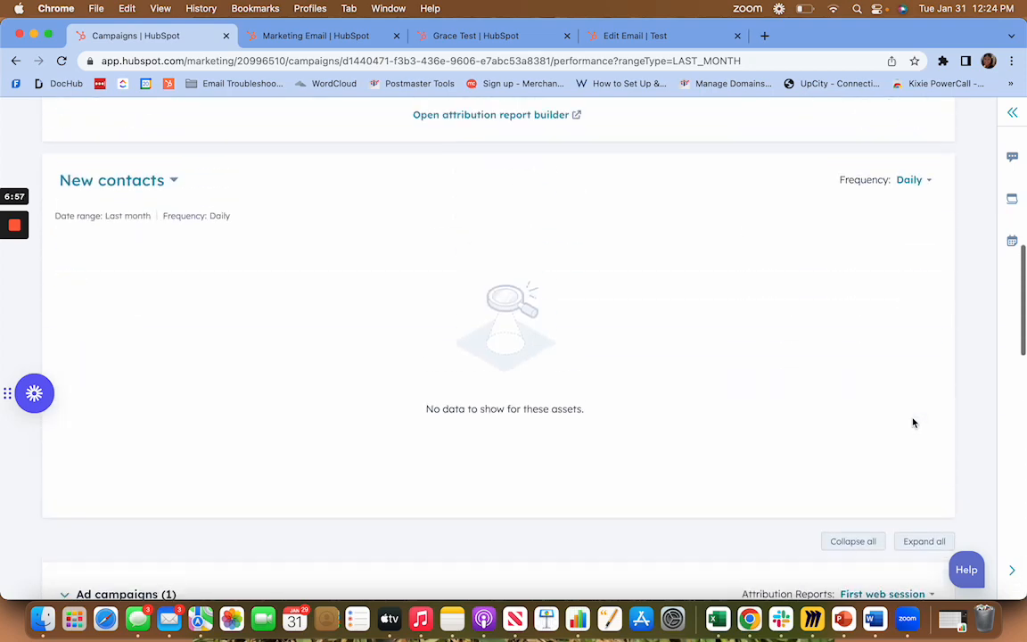
scroll(912, 422, "up", 5)
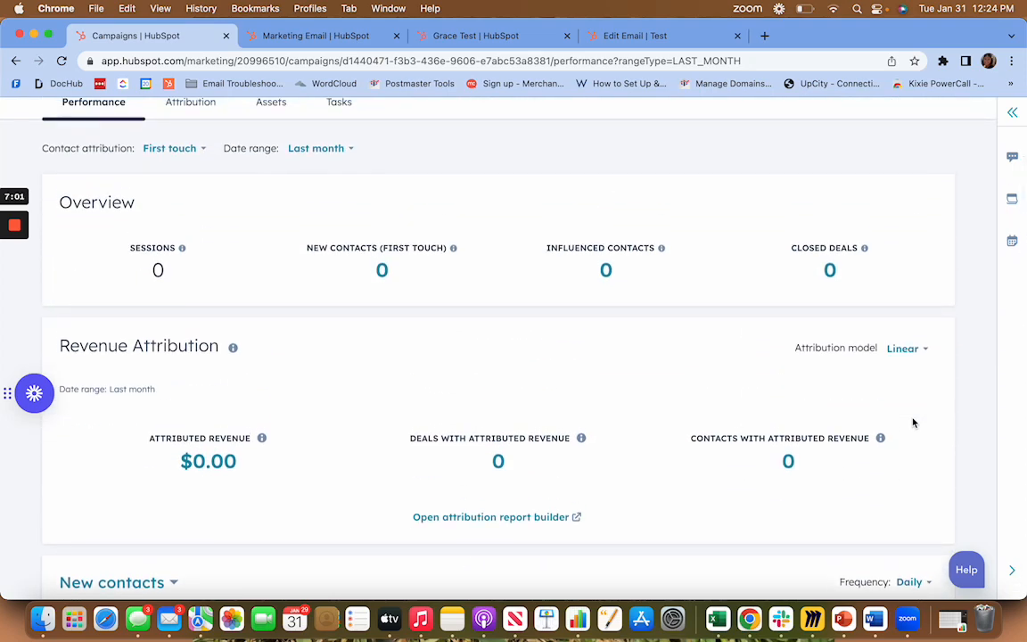
scroll(892, 431, "up", 5)
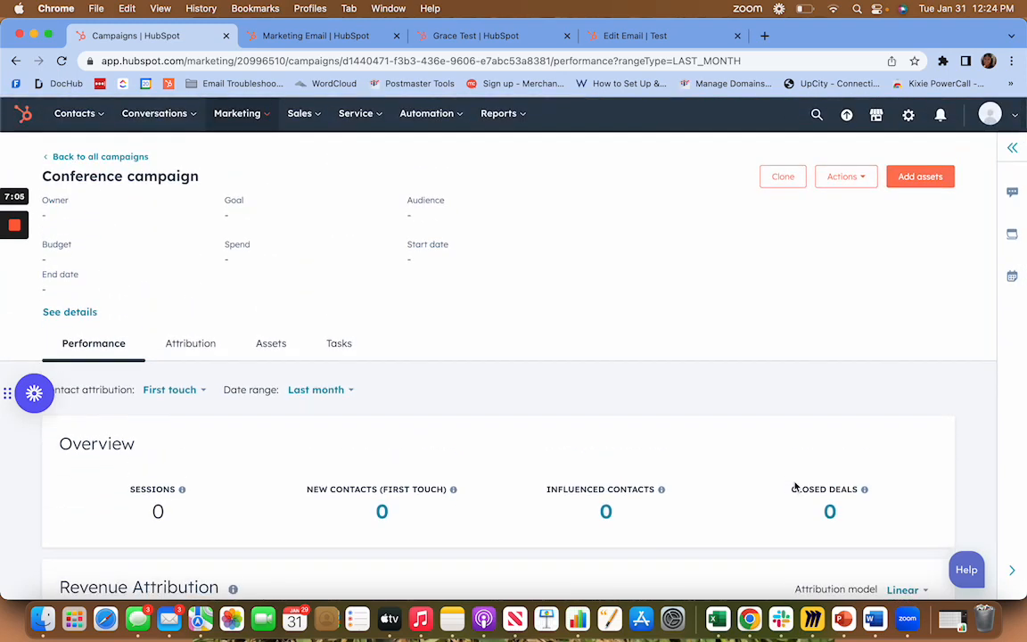
Open the Conference campaign's tasks and examine the task list with its due today, overdue and completed views.
left_click(329, 345)
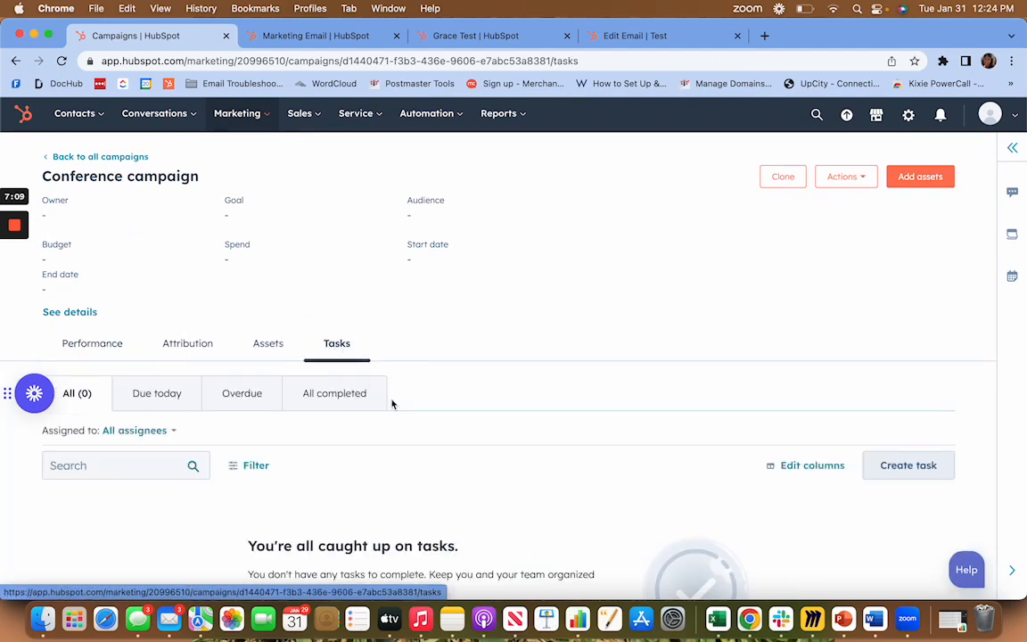
scroll(392, 403, "down", 3)
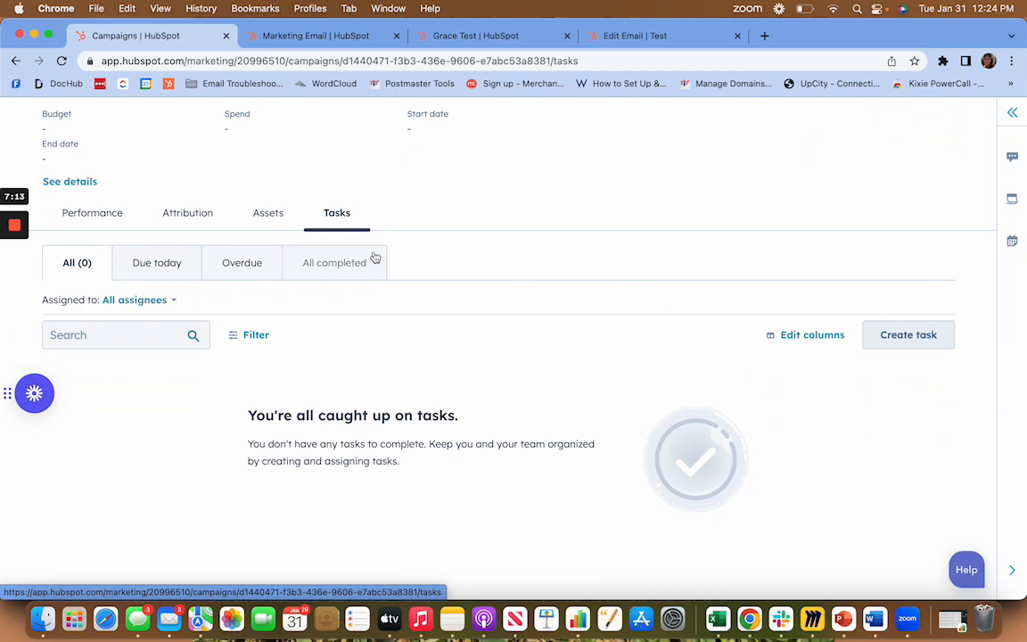
scroll(356, 296, "up", 2)
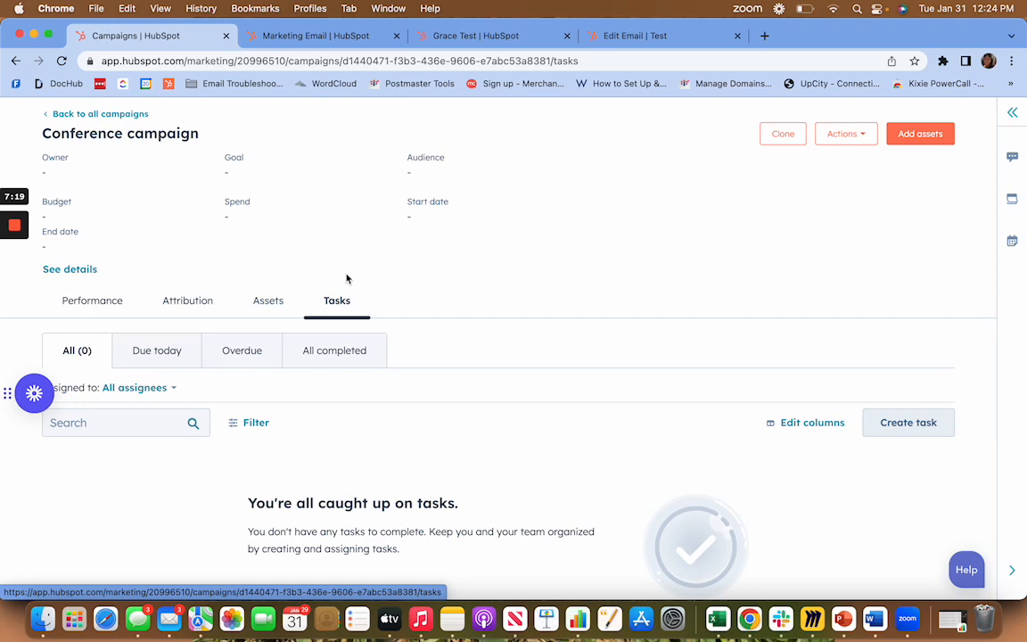
scroll(606, 294, "down", 1)
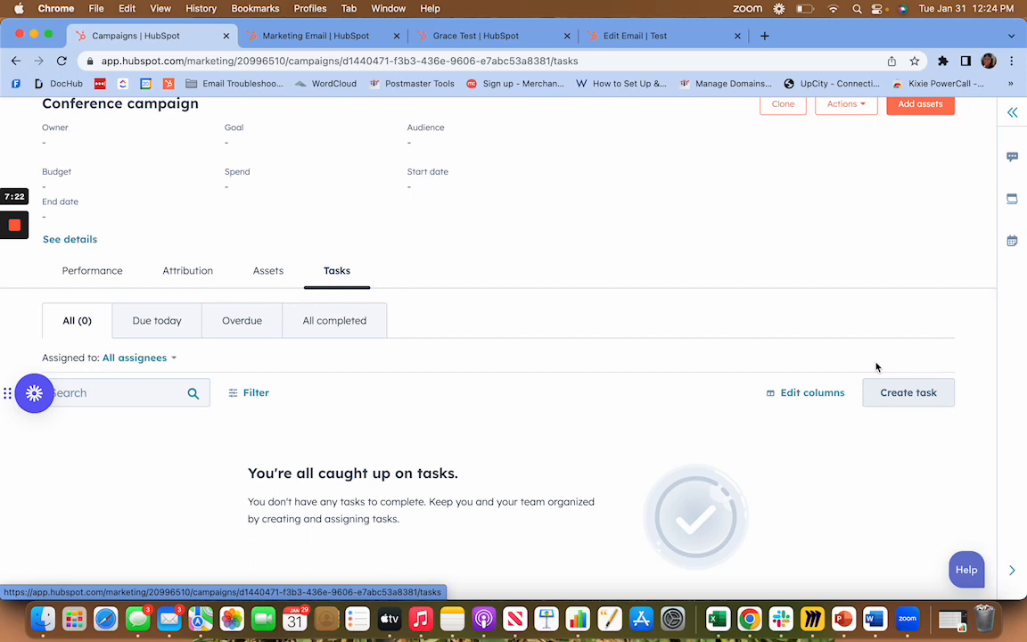
Open a new task form for the Conference campaign, examine its fields from title to notes, and close it without saving.
left_click(927, 395)
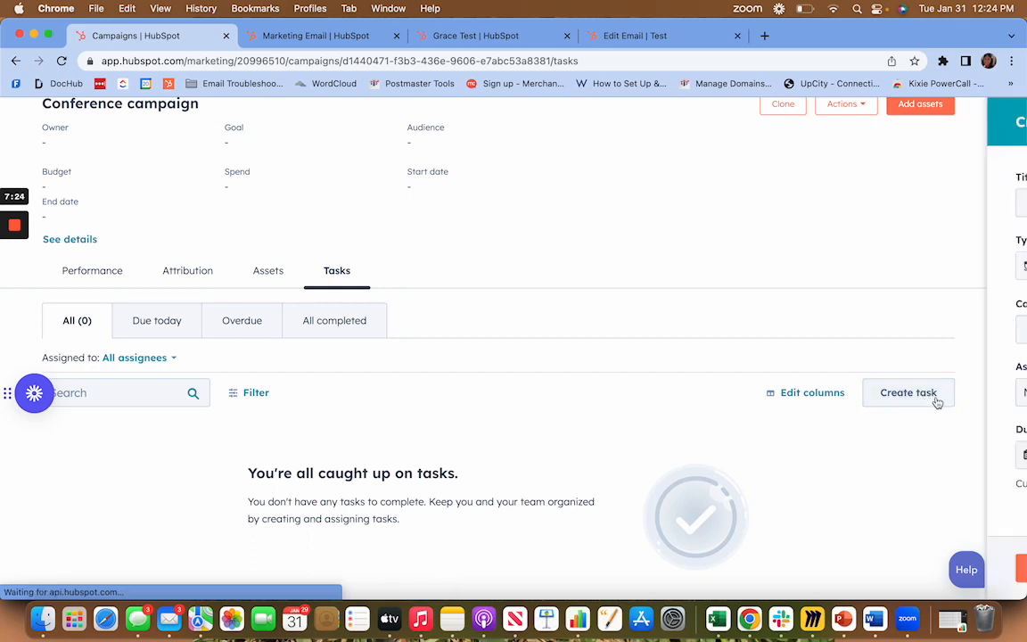
scroll(723, 360, "down", 1)
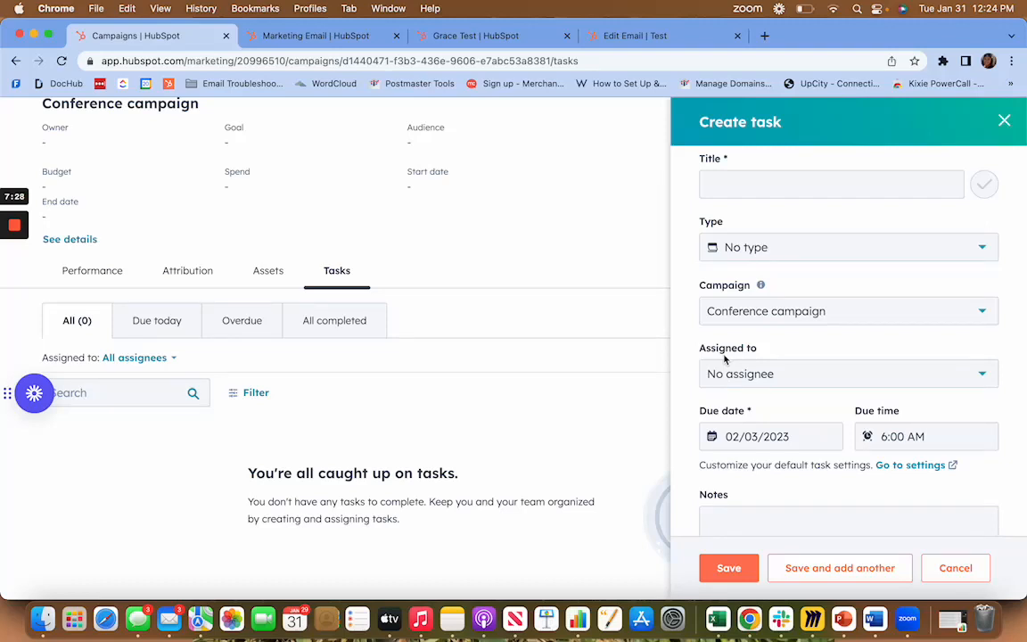
scroll(785, 375, "down", 4)
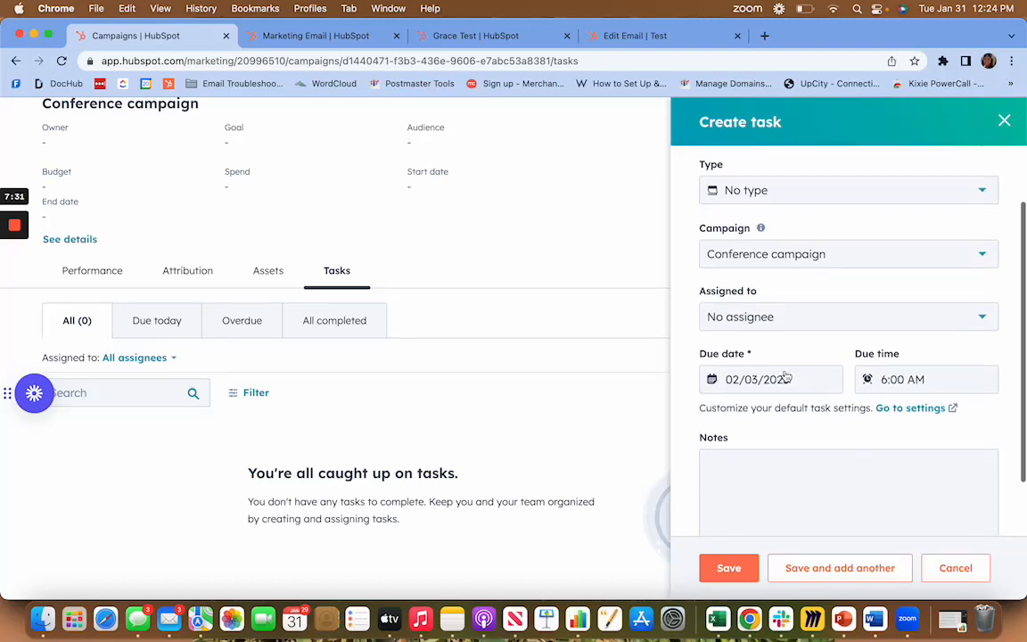
scroll(785, 375, "down", 1)
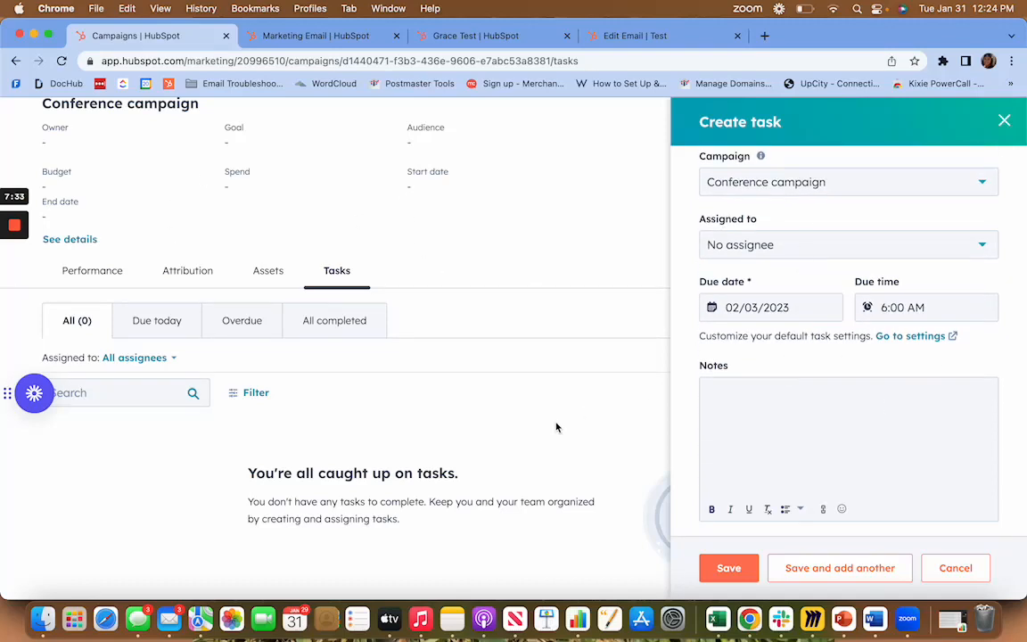
left_click(1003, 120)
Return from the Conference campaign to the list of all campaigns.
scroll(699, 355, "up", 2)
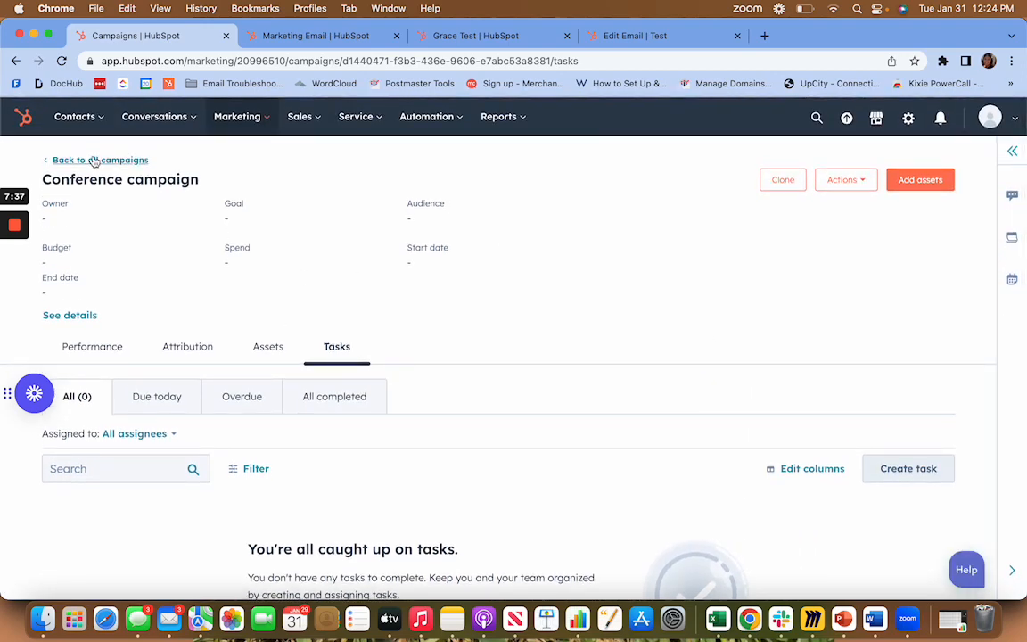
left_click(94, 161)
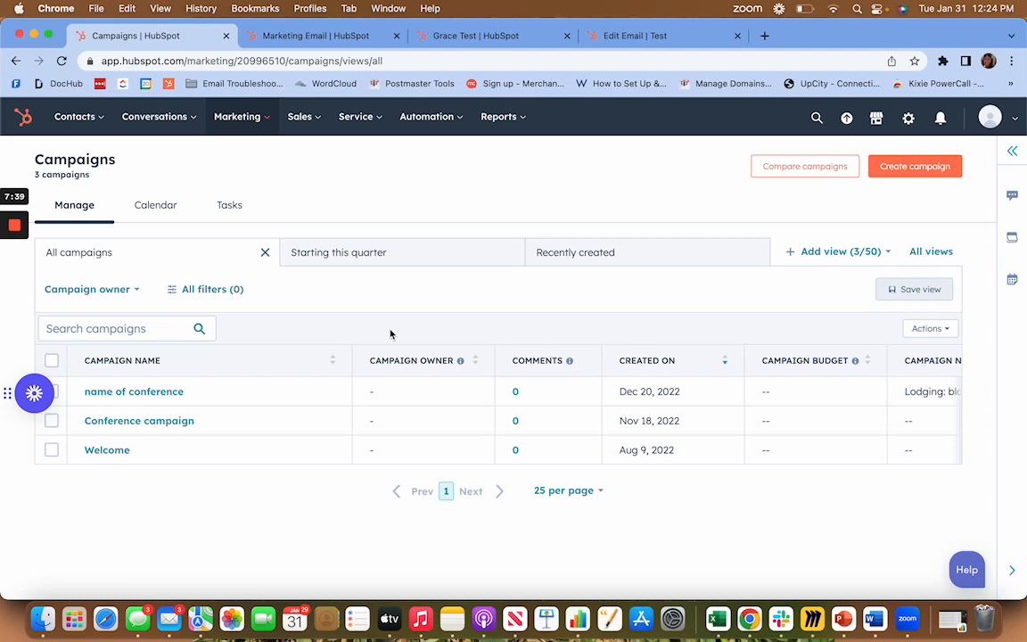